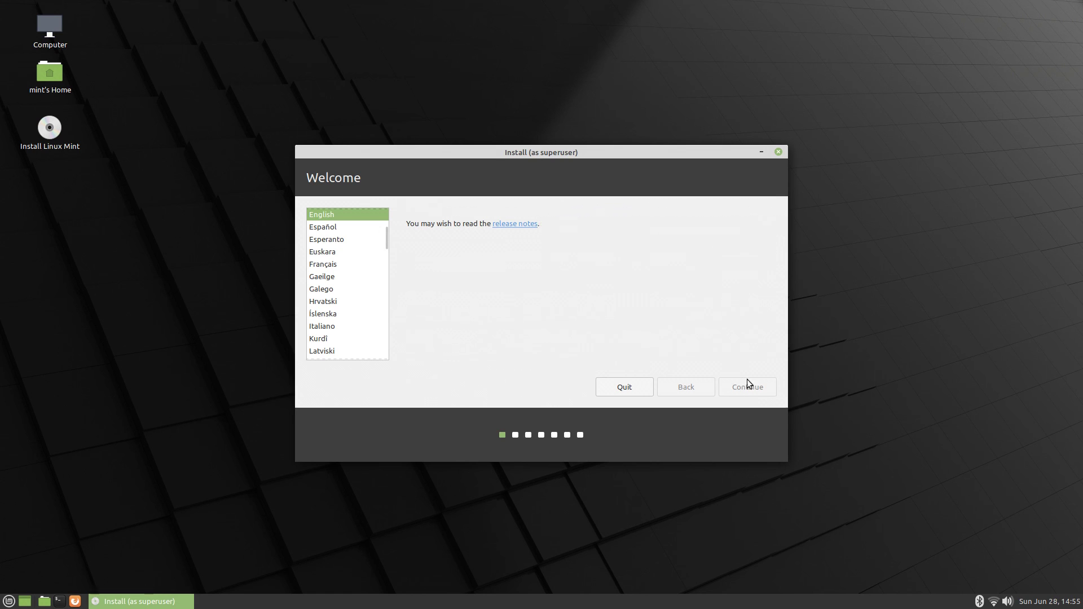
Accept English, the English (US) keyboard and multimedia codecs, then reach the disk setup options.
left_click_drag(627, 153, 623, 144)
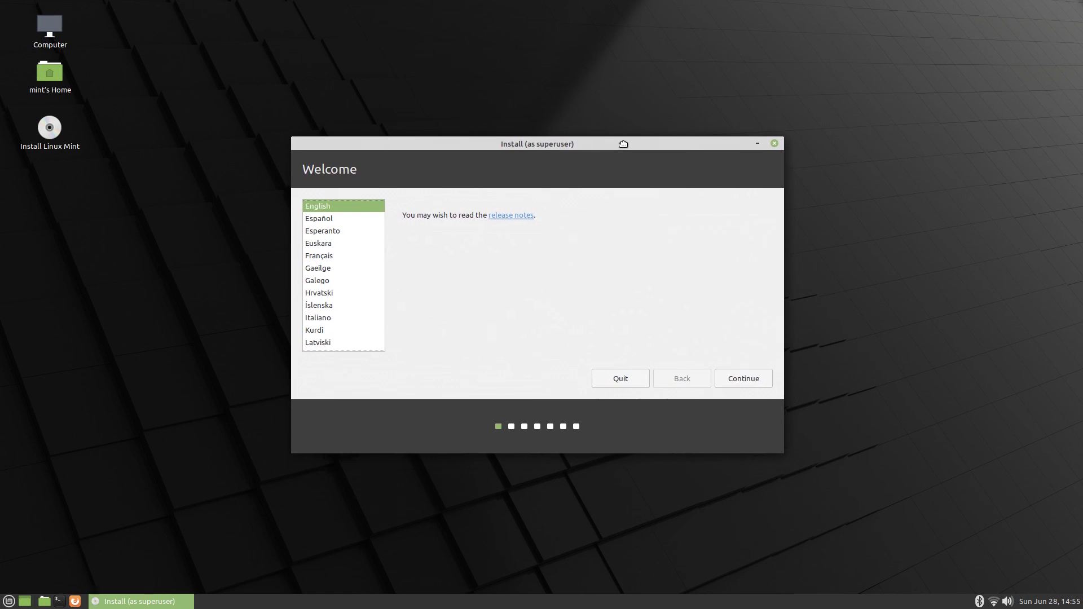
left_click(742, 381)
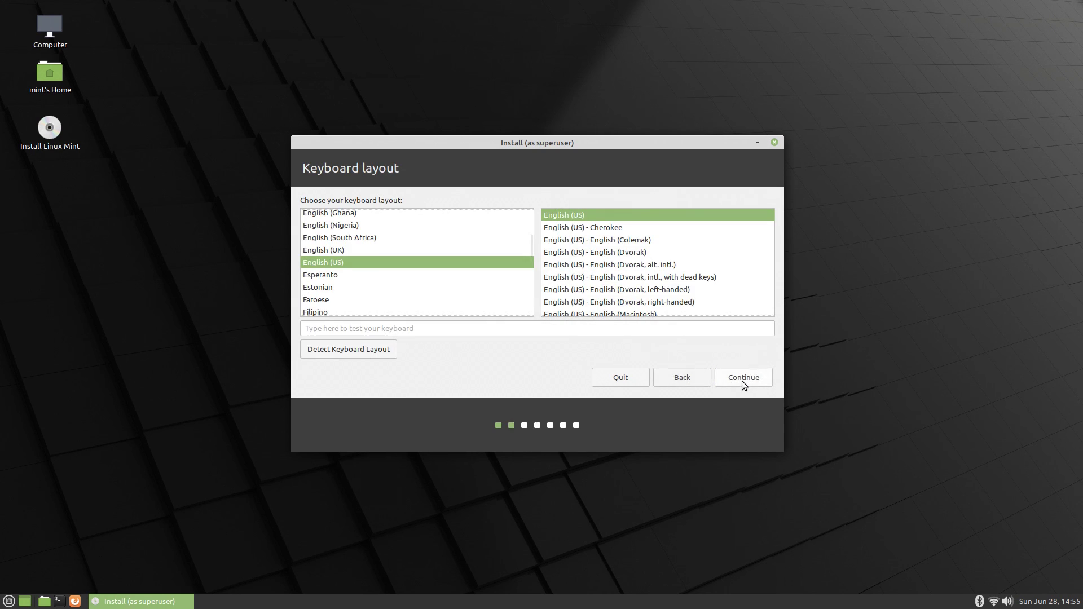
left_click(739, 385)
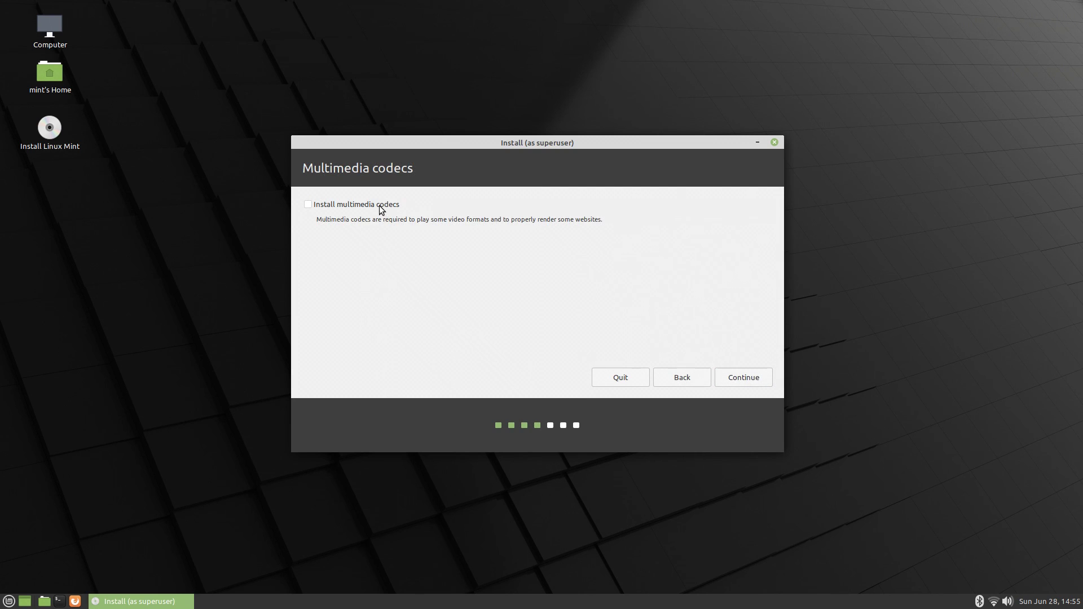
left_click(740, 382)
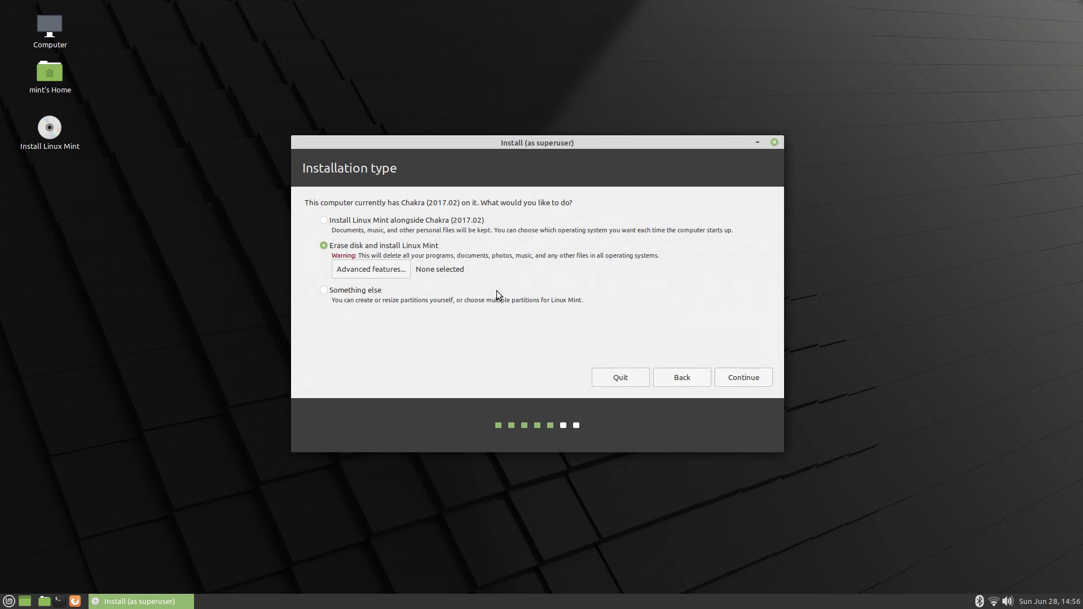
left_click(367, 270)
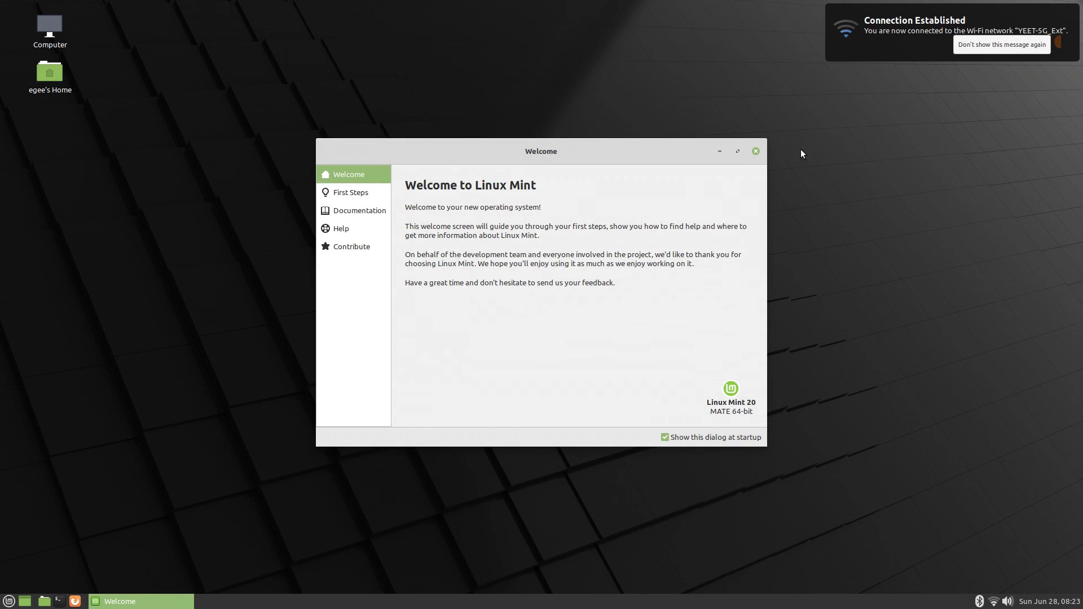
In First Steps try the dark theme and teal and purple accents, settling back on green.
left_click(1036, 39)
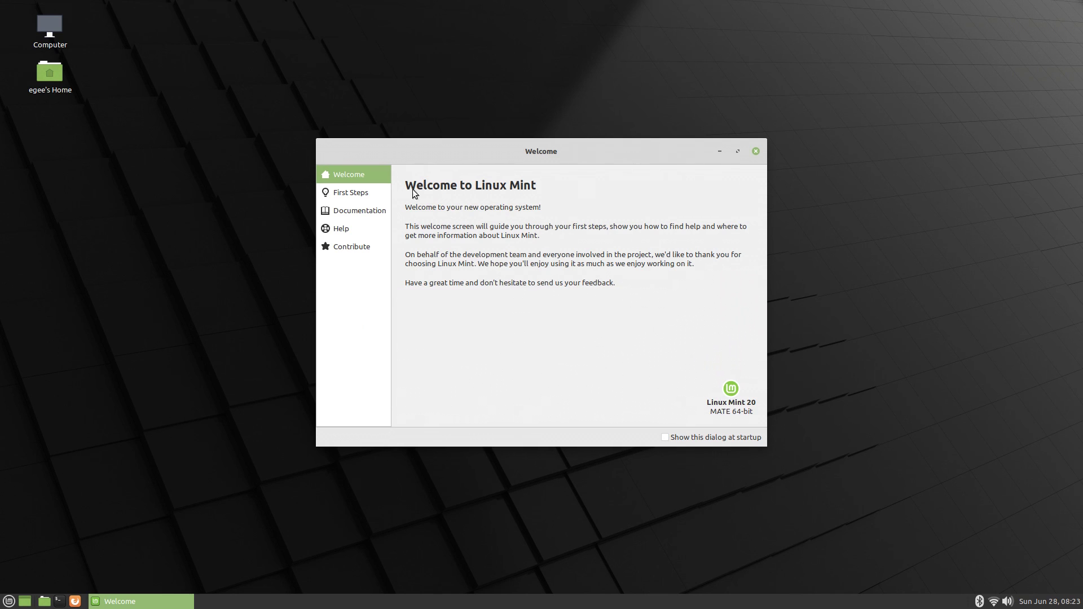
left_click(372, 192)
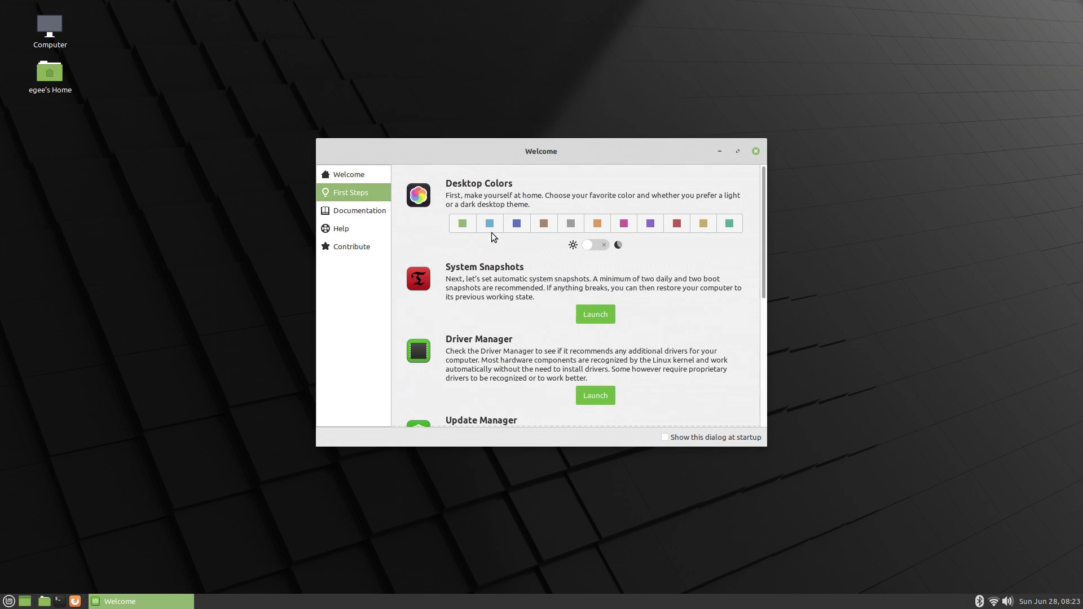
left_click(598, 246)
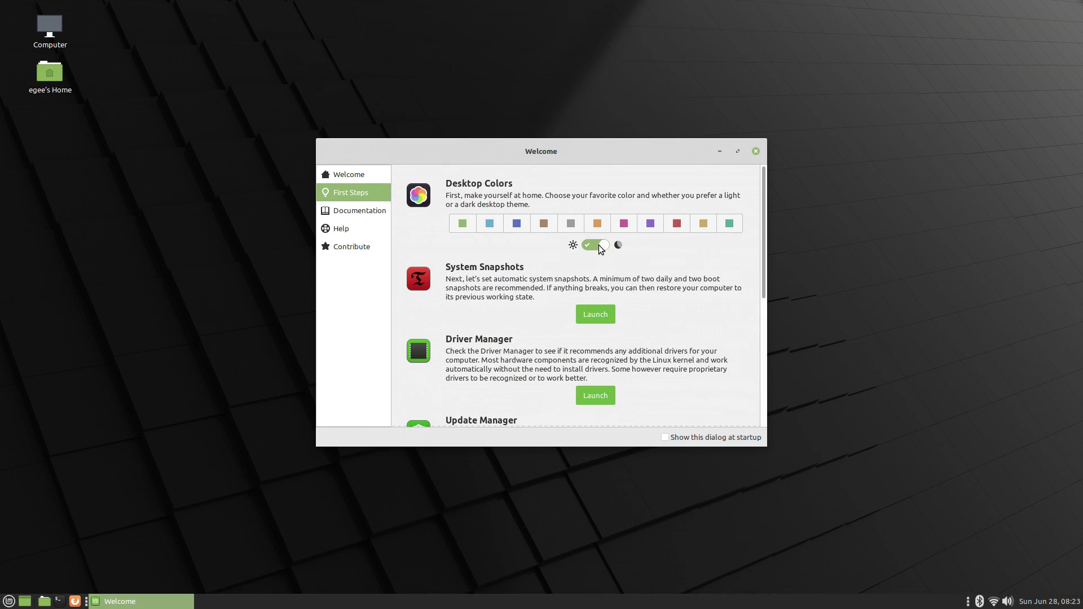
left_click(599, 246)
left_click(730, 224)
left_click(650, 224)
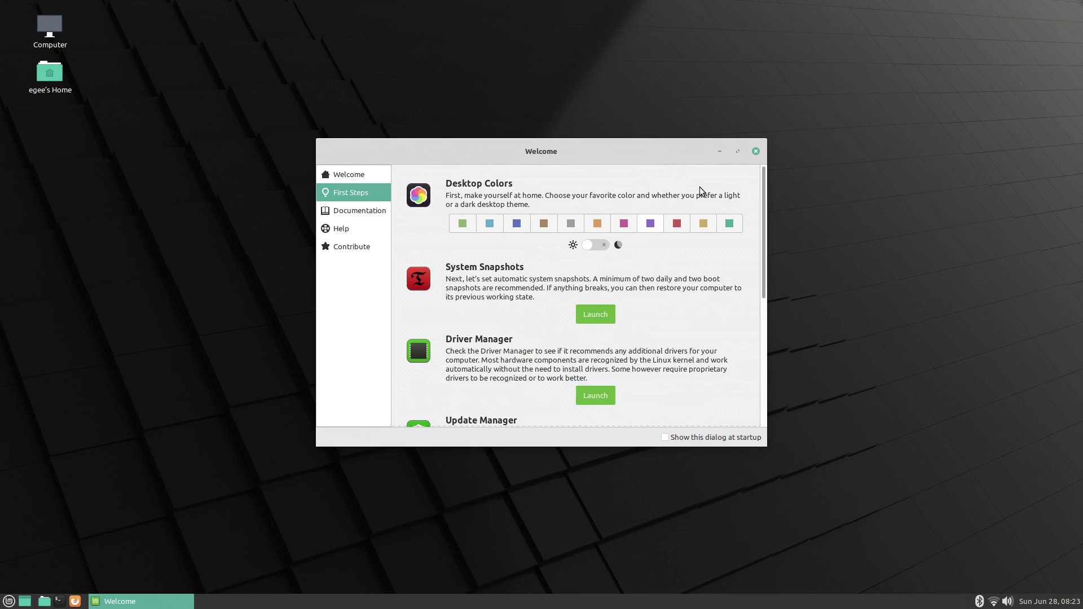
left_click(463, 224)
scroll(474, 254, "down", 2)
scroll(491, 287, "down", 2)
scroll(509, 339, "down", 2)
scroll(520, 373, "up", 3)
scroll(542, 402, "up", 2)
Bring up the Documentation and Help resource pages of the Welcome screen.
left_click(366, 207)
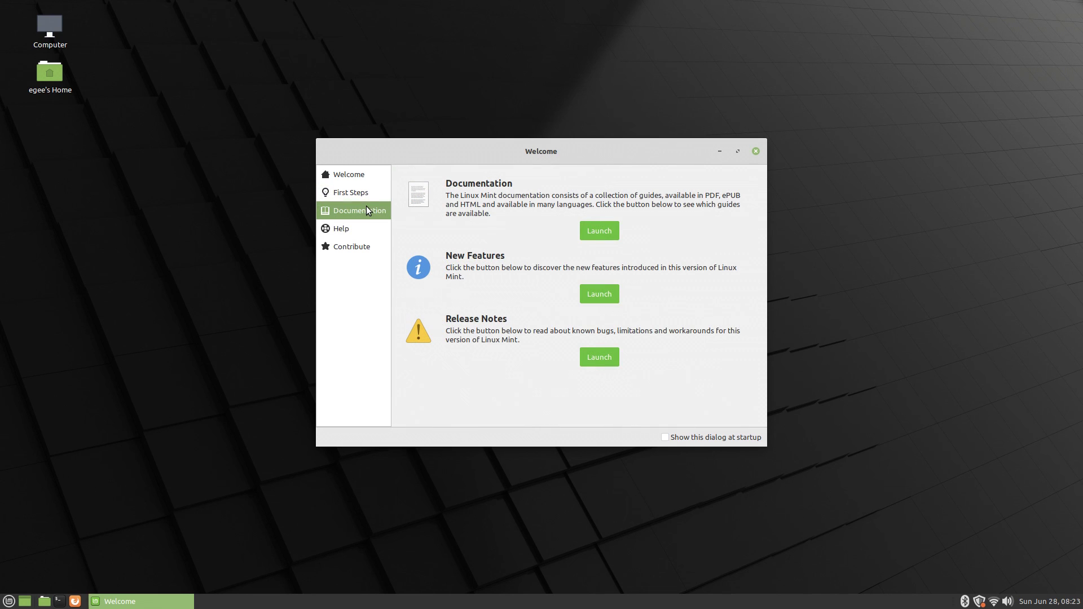
left_click(343, 229)
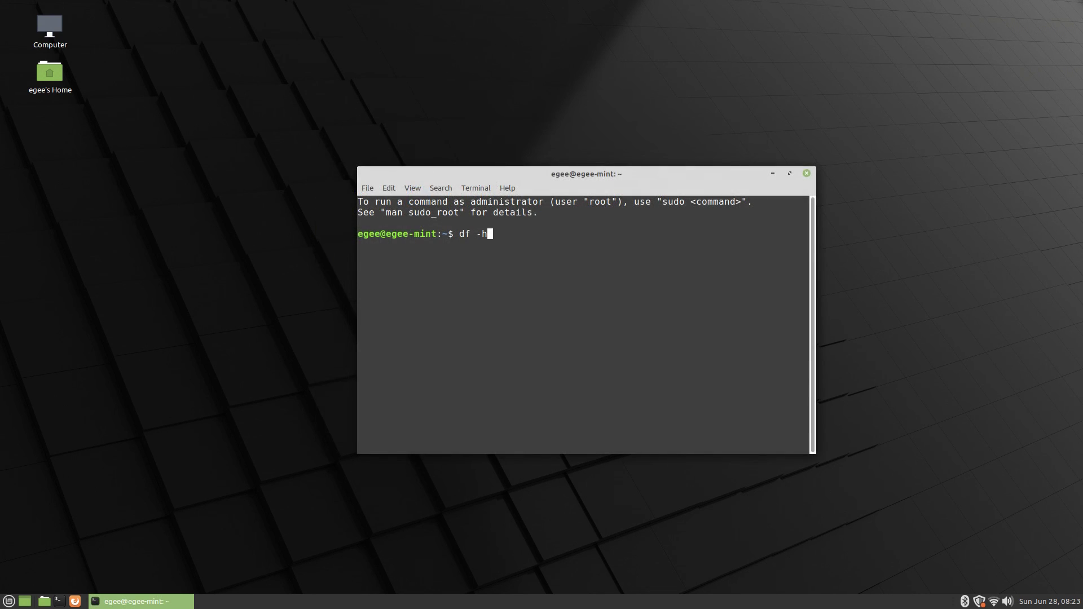
Run df -h and free -h, highlighting the 8.6G used disk and 539Mi used memory figures.
key("Return")
type("ree -h")
key("Return")
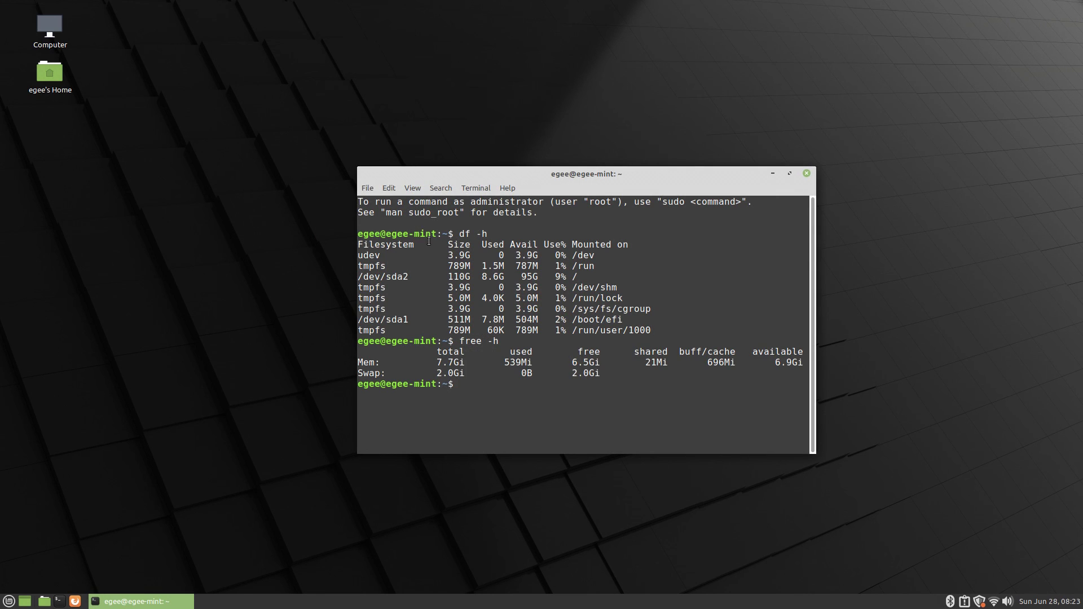
double_click(489, 278)
double_click(521, 363)
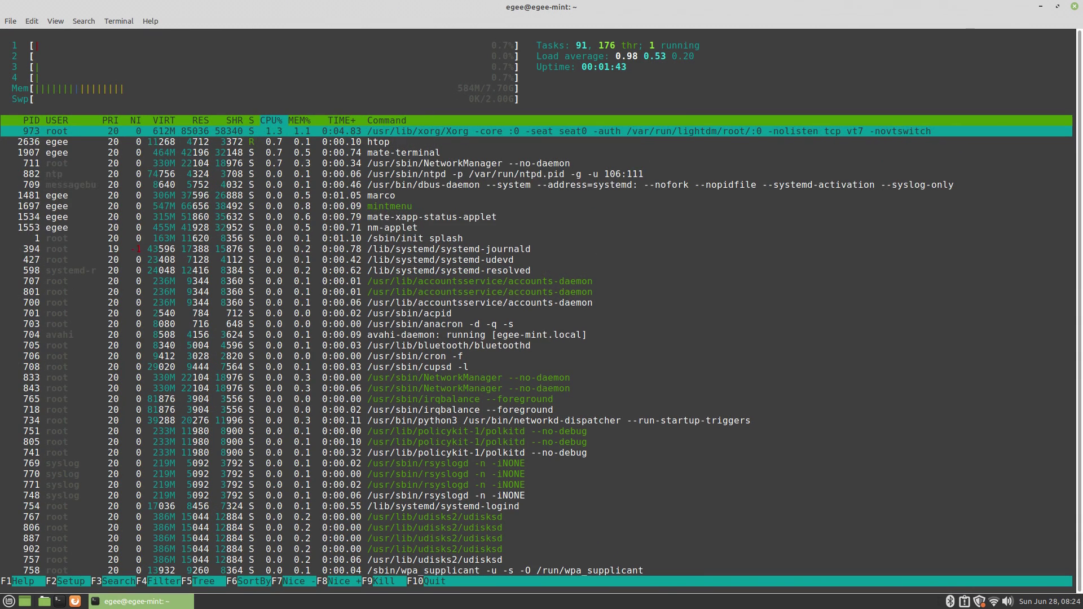
type("settings")
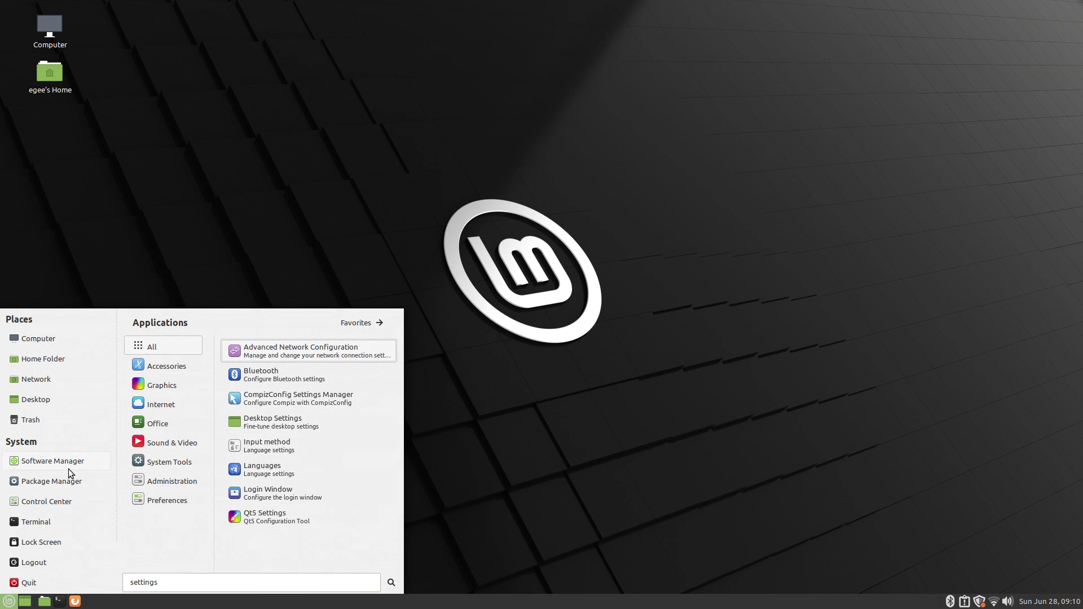
Reach Appearance Preferences from the Control Center's Look and Feel group.
left_click(68, 501)
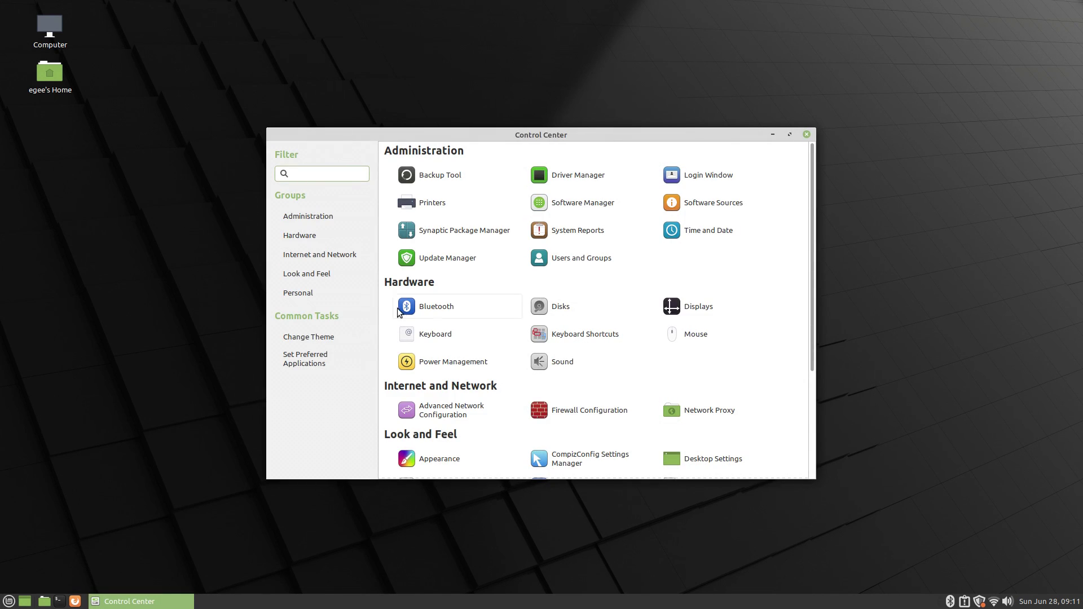
left_click(313, 275)
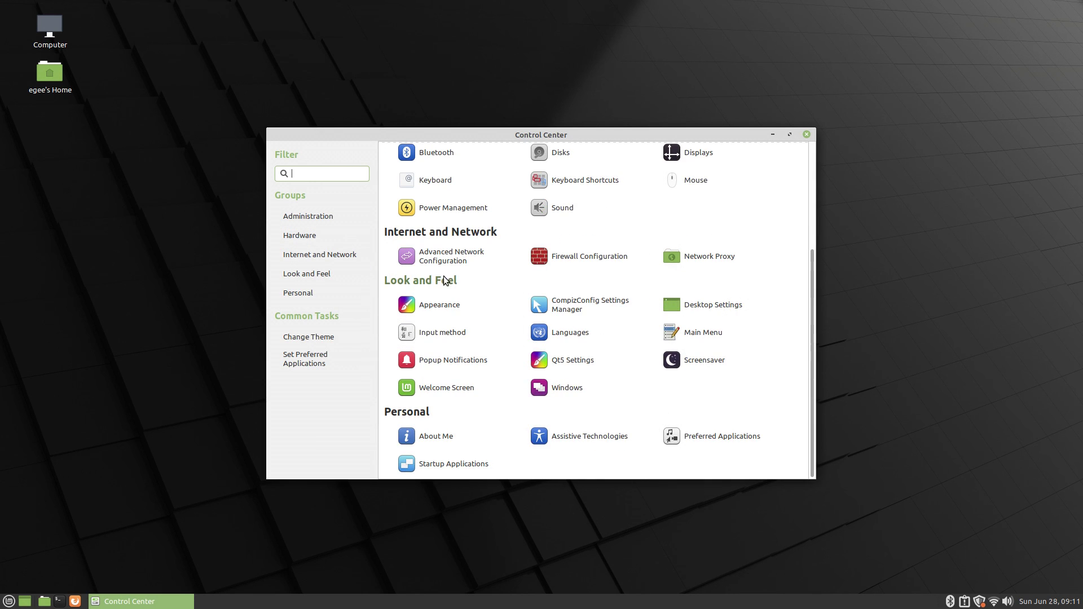
left_click(440, 307)
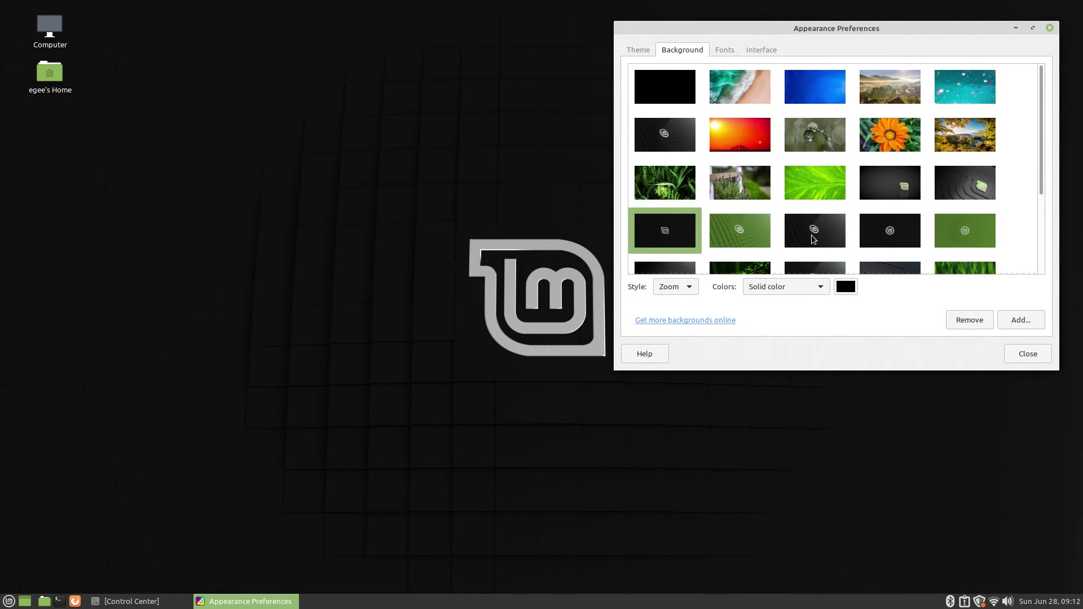
Try several Mint wallpapers, then apply the Mint-Y and Mint-Y-Dark themes.
left_click(811, 235)
left_click(966, 231)
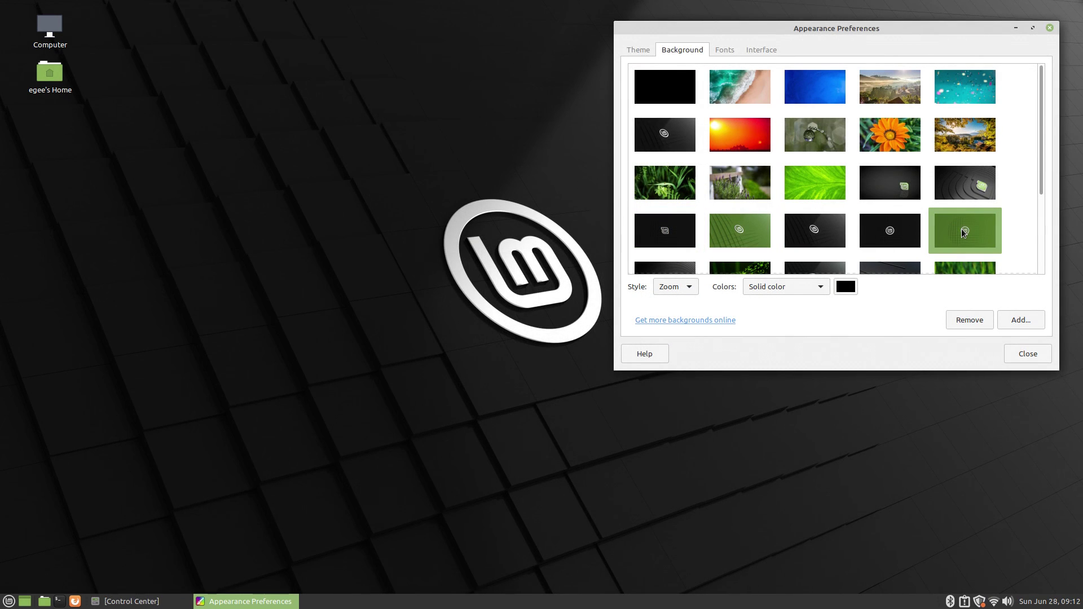
scroll(909, 203, "down", 3)
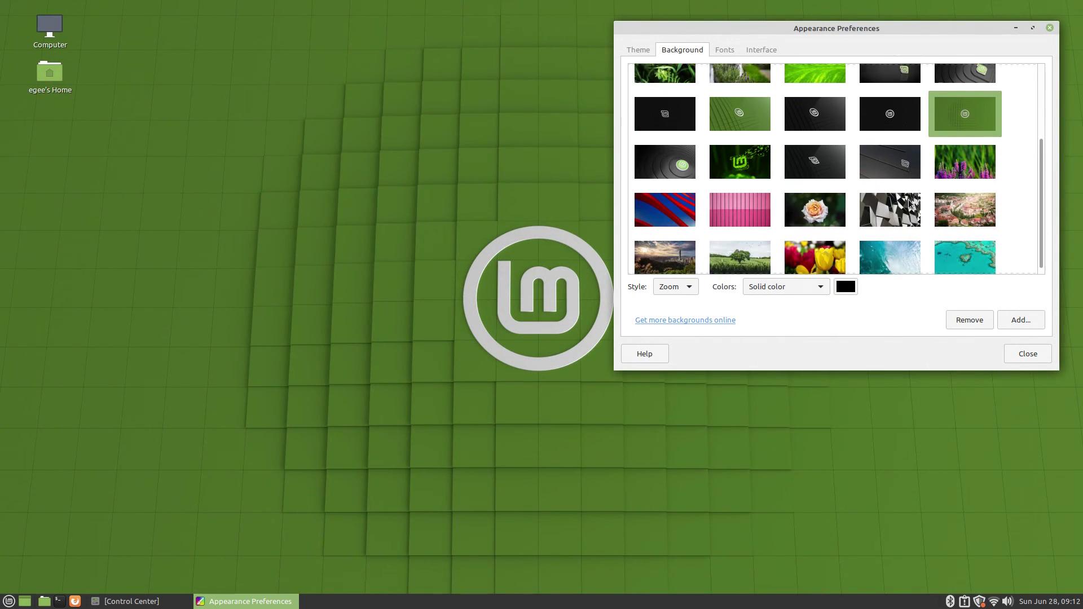
left_click(665, 201)
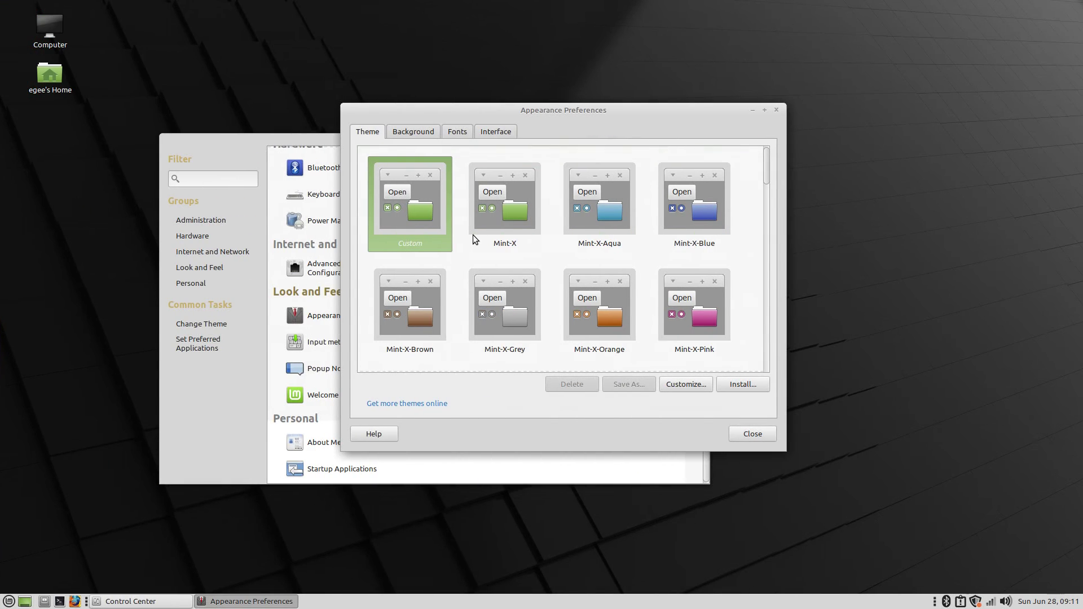
scroll(473, 235, "down", 2)
scroll(472, 234, "down", 1)
scroll(473, 234, "down", 1)
scroll(473, 239, "down", 1)
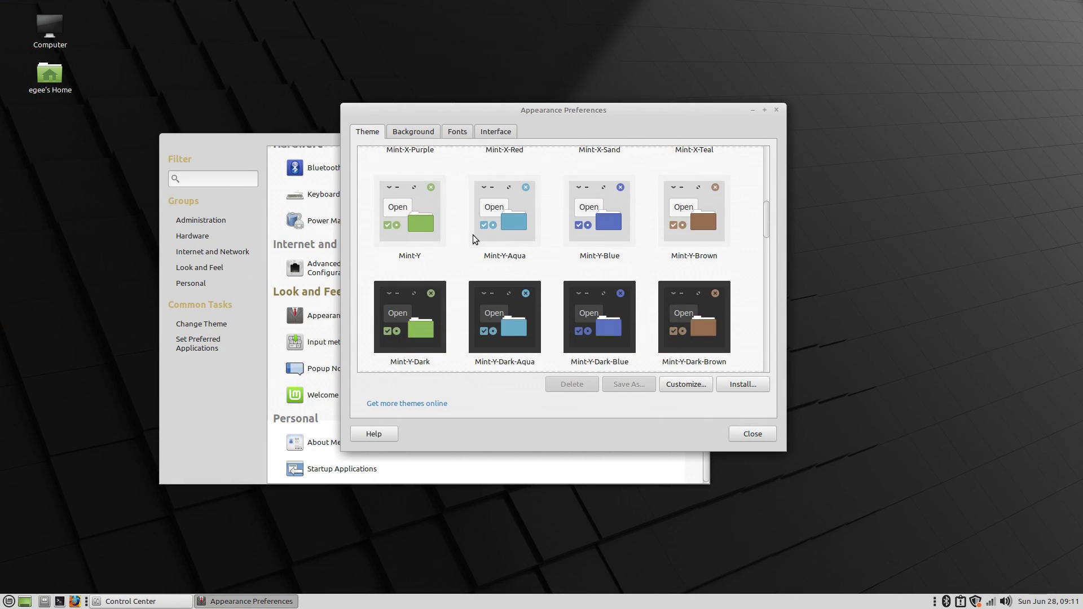
left_click(419, 215)
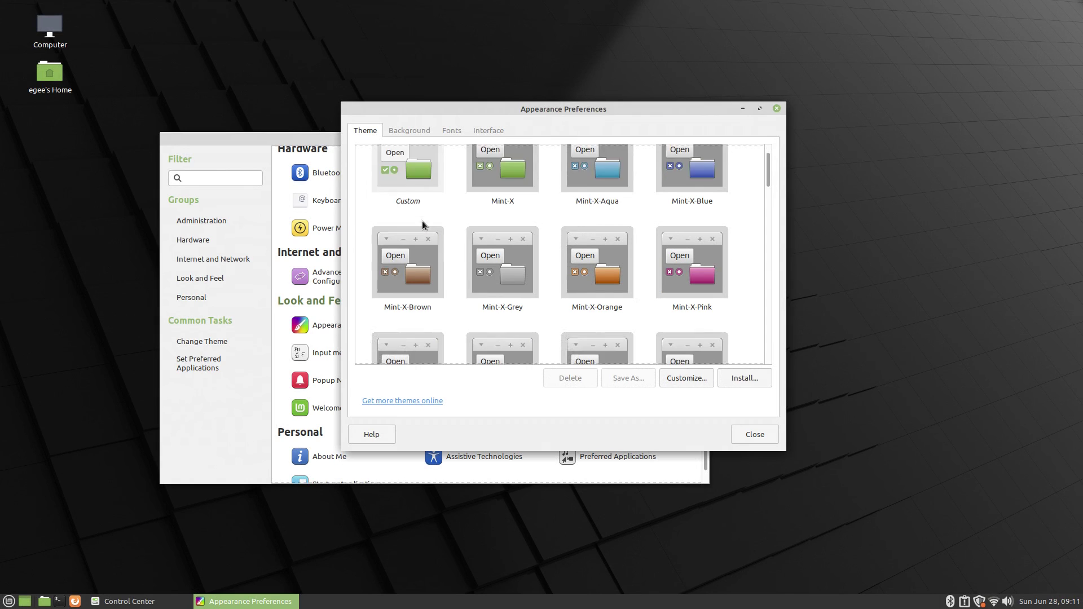
scroll(423, 221, "down", 4)
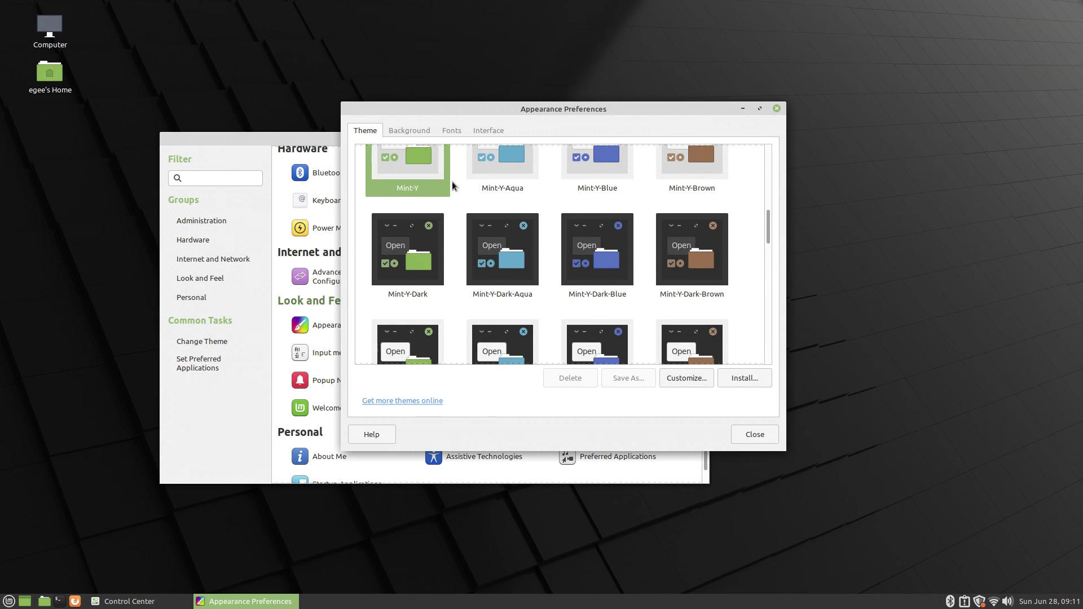
left_click(396, 265)
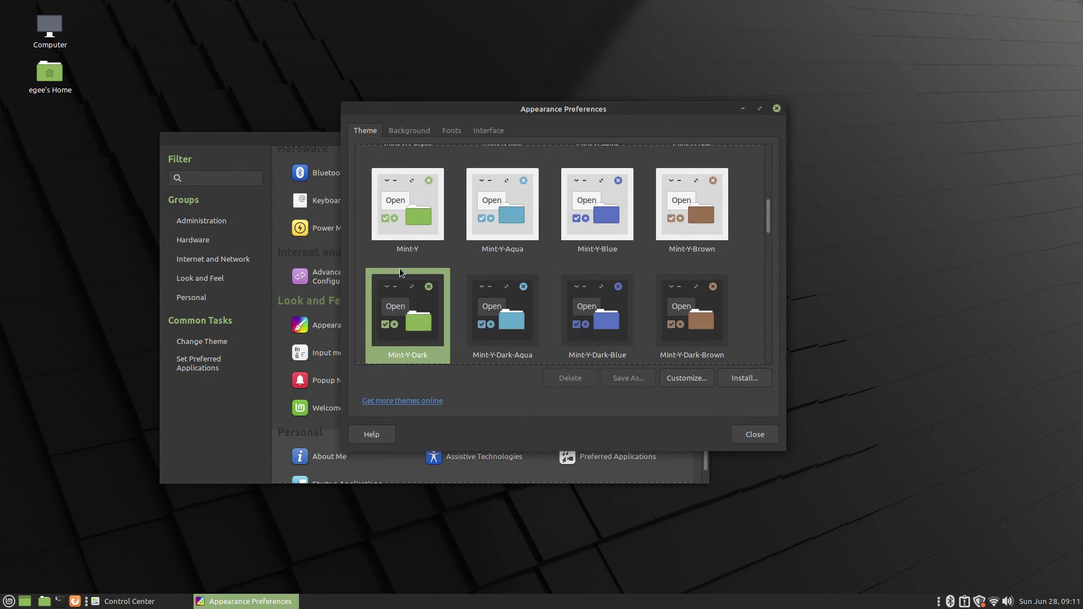
scroll(399, 268, "down", 3)
scroll(399, 270, "down", 3)
scroll(400, 270, "down", 3)
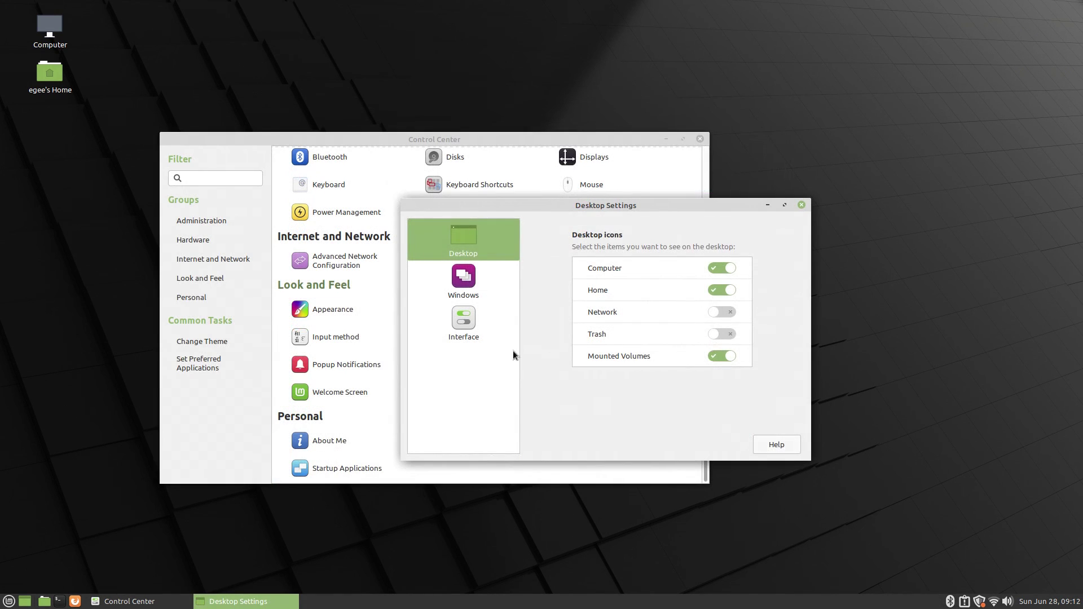
Switch the window manager to Marco + Compton in the Windows settings.
left_click(478, 318)
left_click(467, 292)
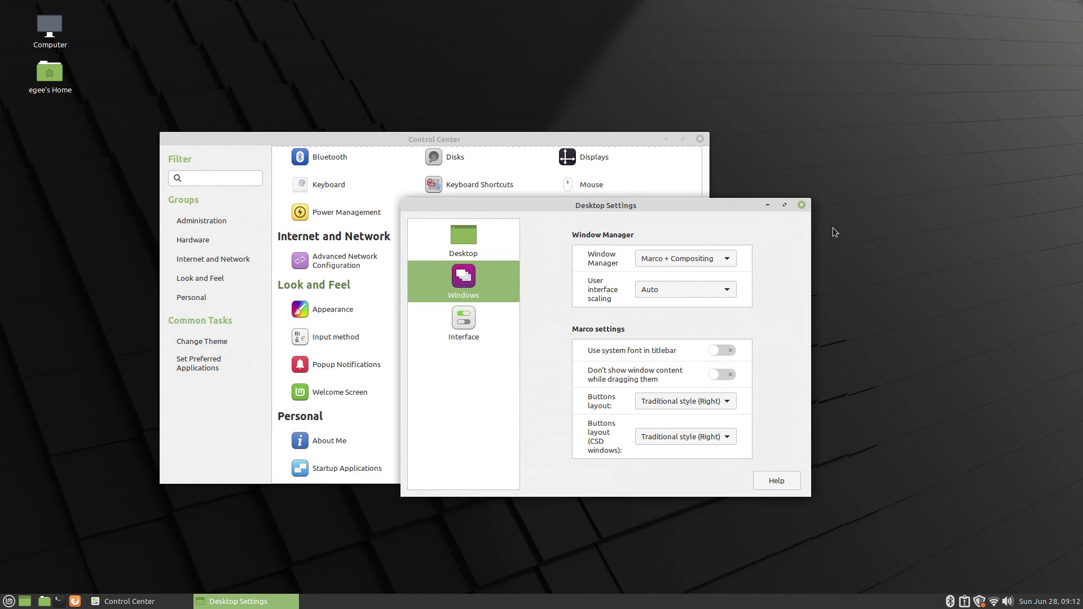
left_click(716, 257)
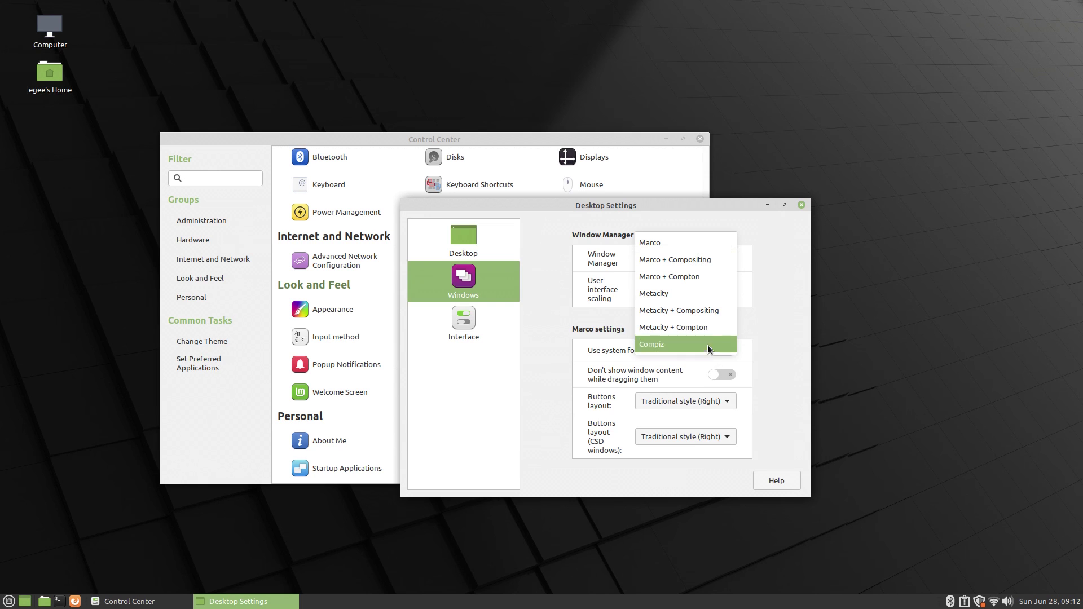
left_click(683, 275)
left_click_drag(686, 227, 724, 188)
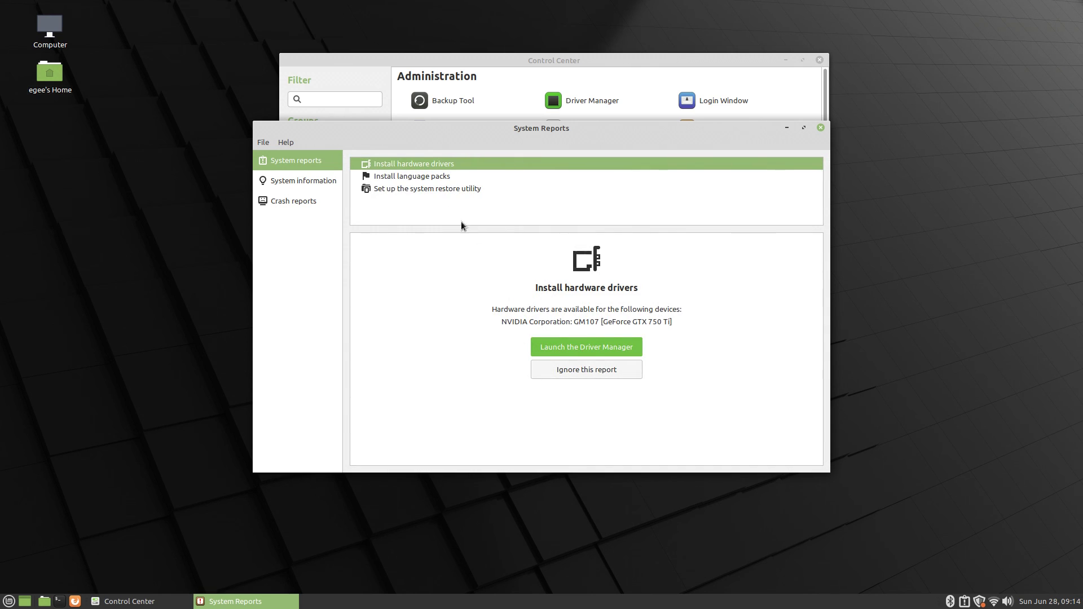
View the language packs, system restore and hardware drivers reports, then launch the Driver Manager.
left_click(466, 175)
left_click(476, 189)
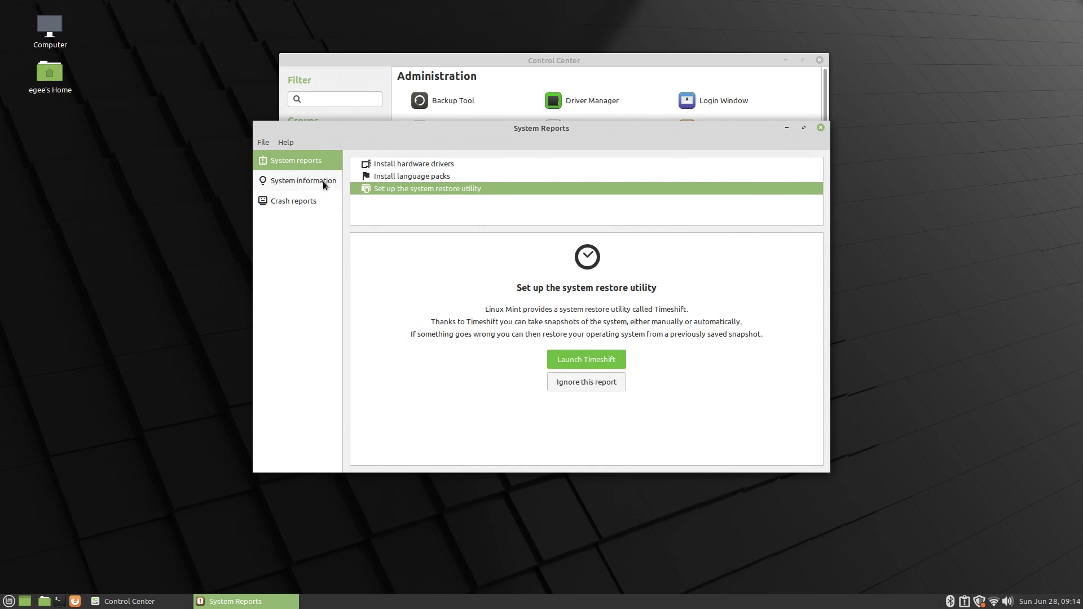
left_click(394, 163)
left_click(593, 351)
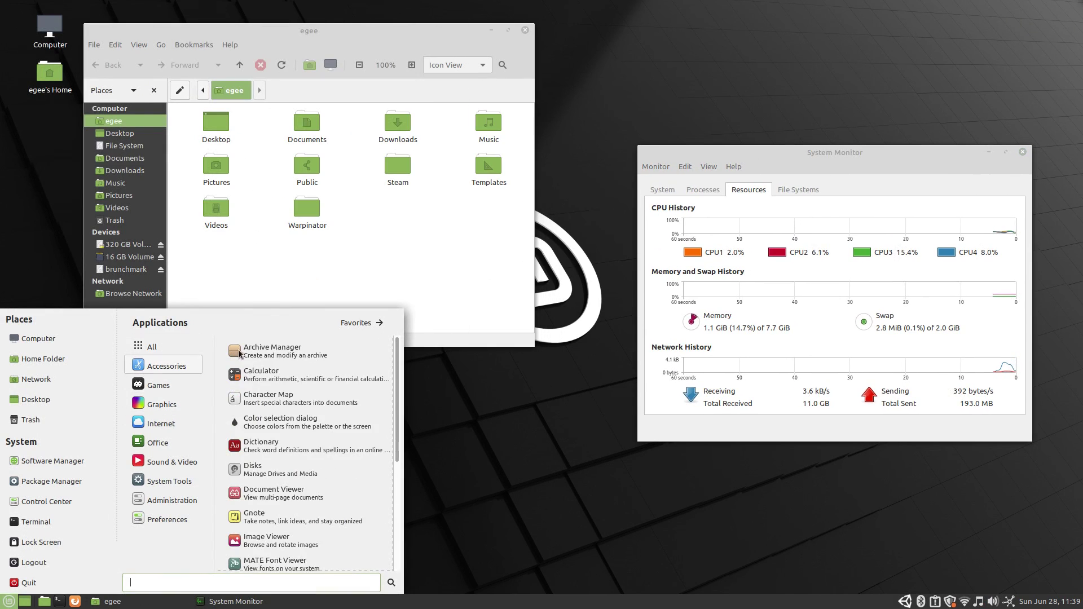
Launch Archive Manager, Disks, Pix, Drawing, LibreOffice and Celluloid from the Mint menu.
left_click(271, 352)
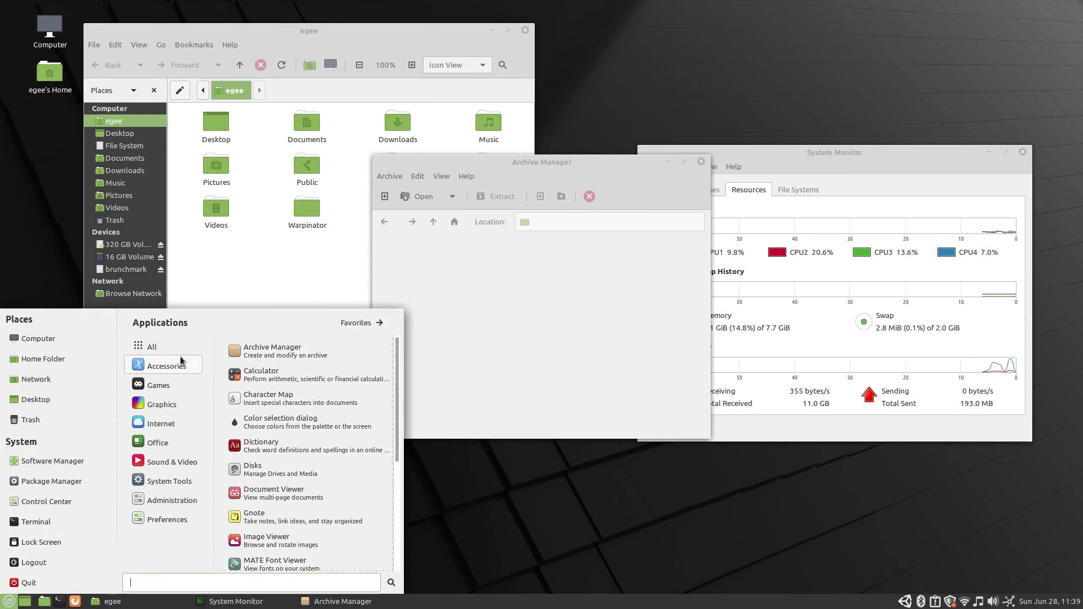
left_click(272, 440)
scroll(295, 485, "down", 2)
left_click(295, 485)
left_click(258, 373)
left_click(249, 397)
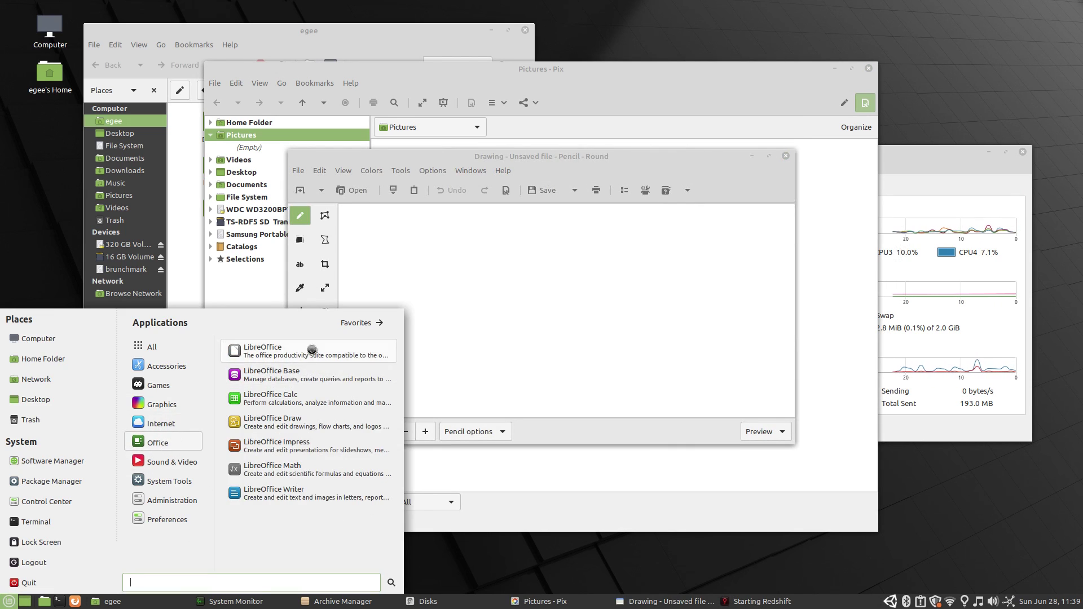
left_click(258, 350)
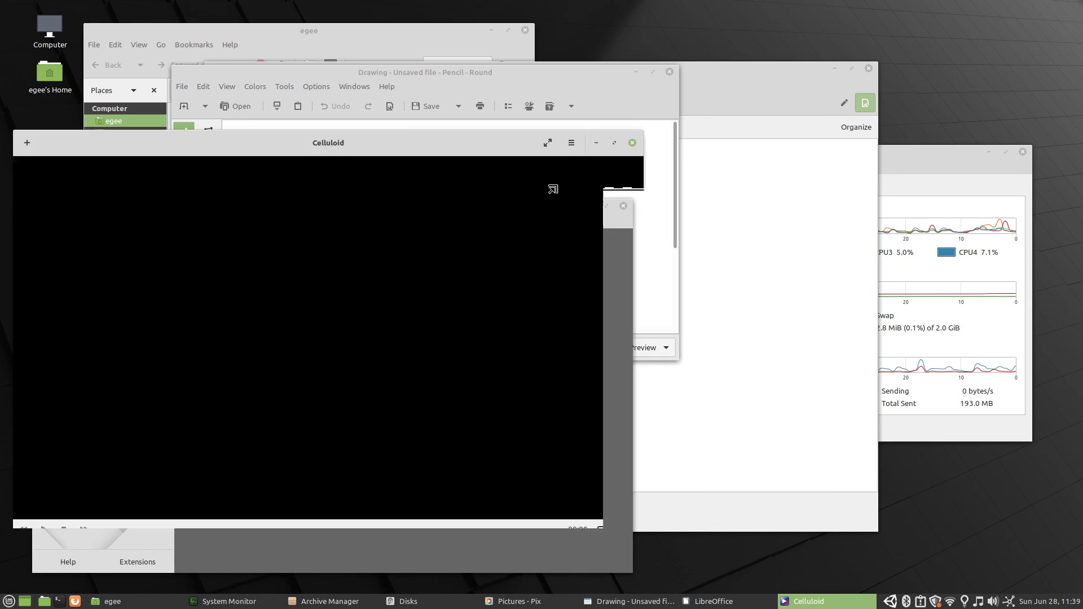
Launch Disk Usage Analyzer, Timeshift with the password prompt, and Warpinator.
left_click(6, 602)
left_click(258, 351)
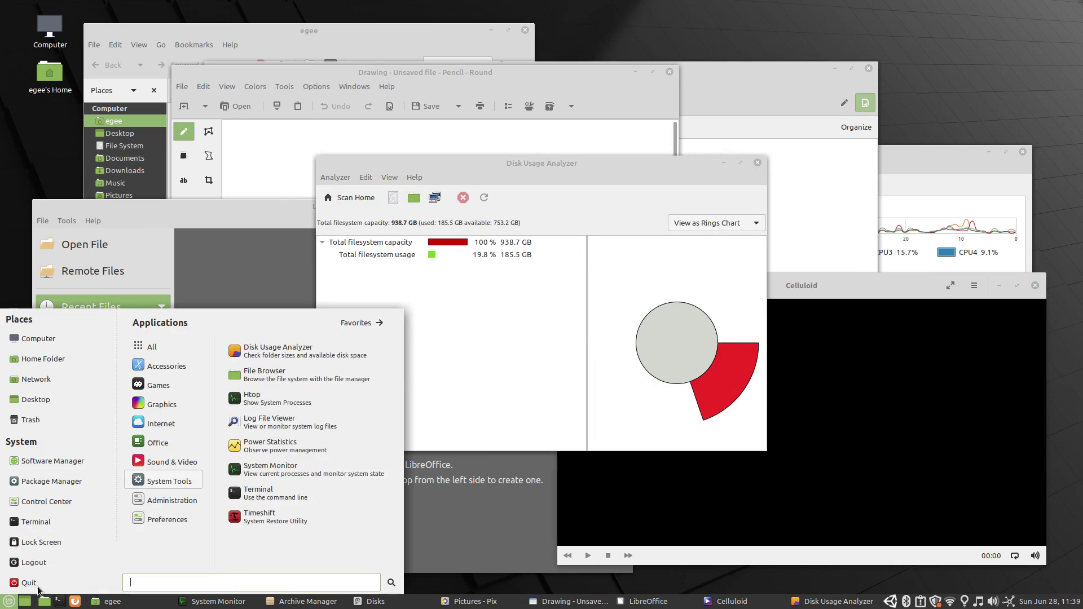
left_click(258, 518)
key("Return")
key("super")
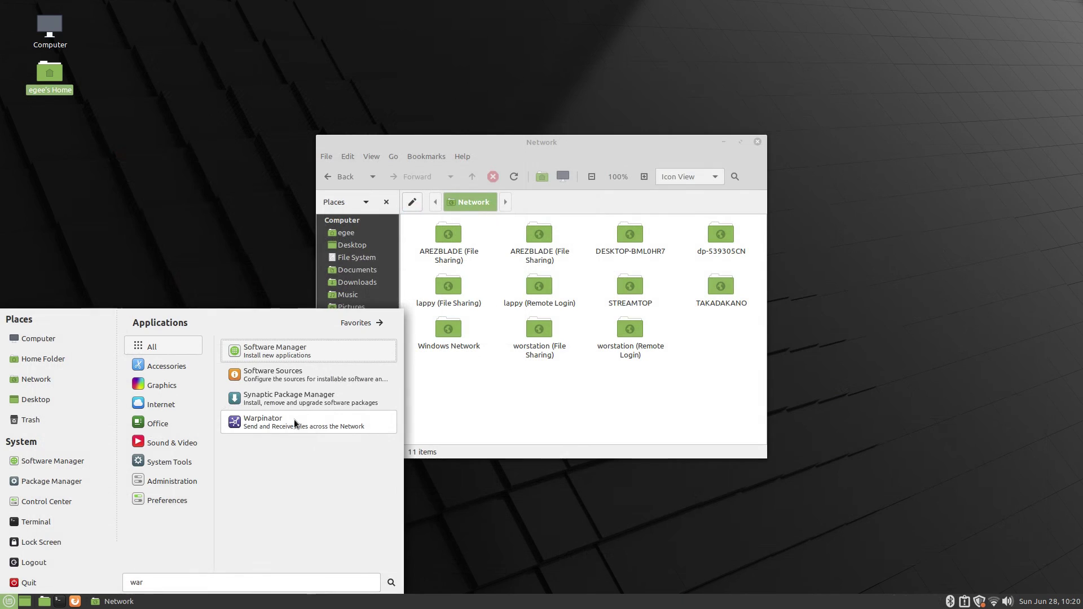
left_click(294, 418)
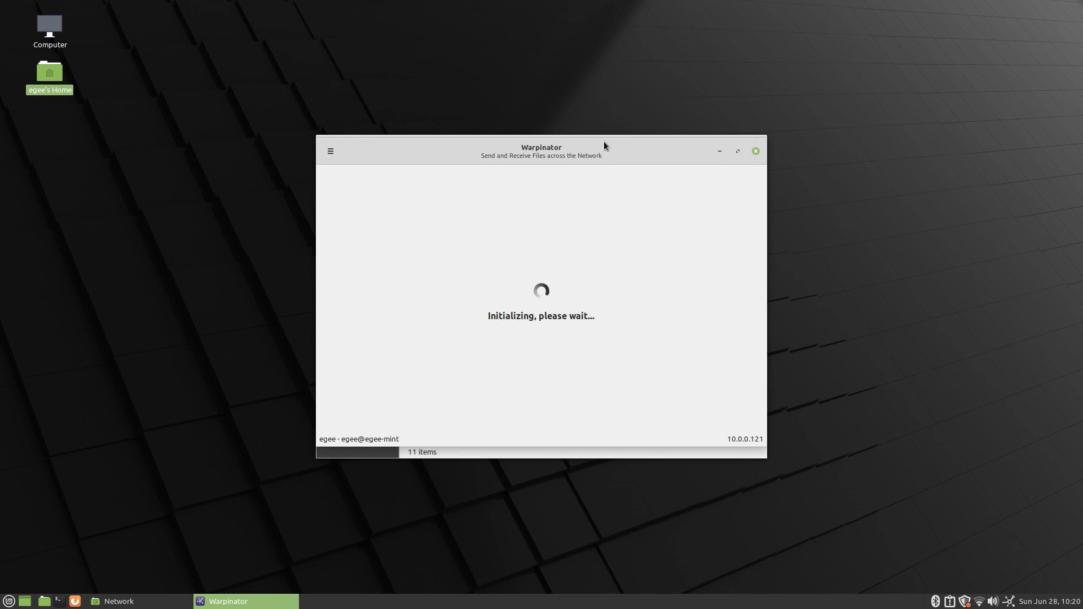
Move Warpinator aside and open its Preferences from the hamburger menu.
left_click_drag(603, 145, 341, 56)
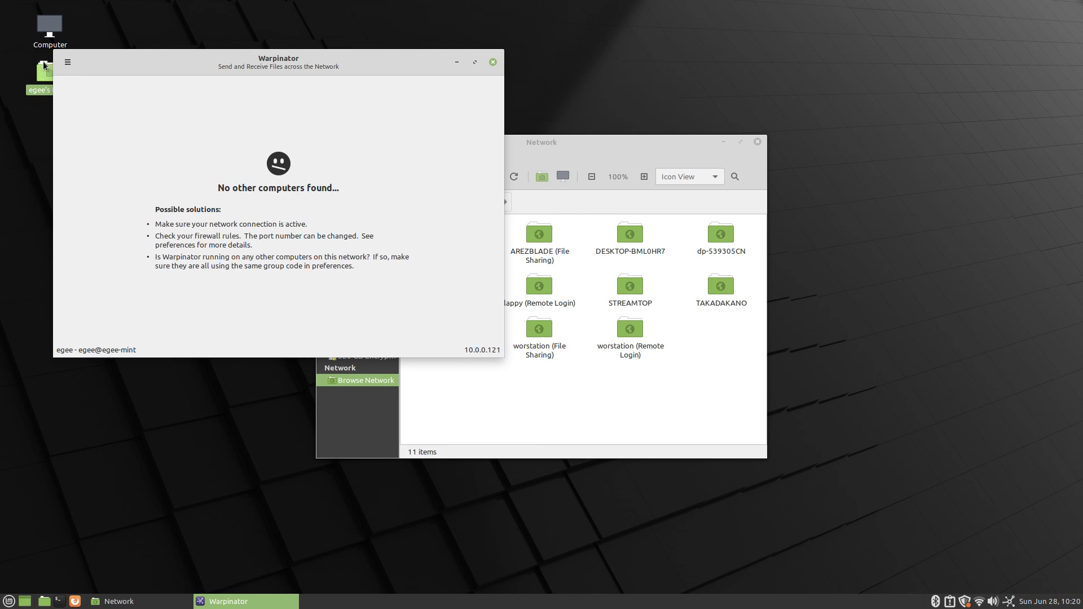
left_click(68, 62)
left_click(91, 102)
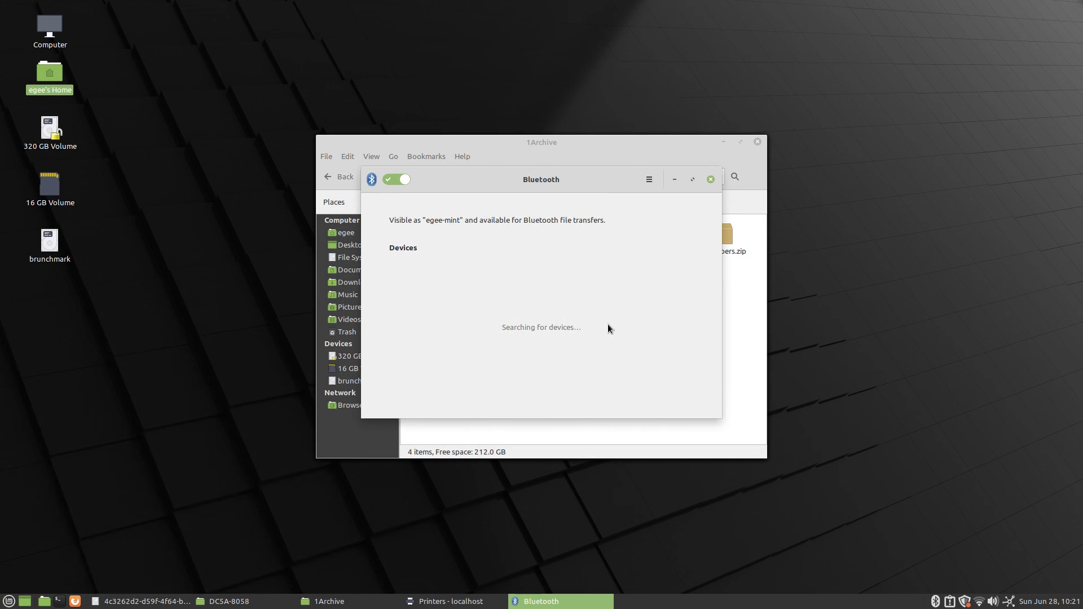
Start setting up the detected Galaxy S8 phone.
left_click(583, 274)
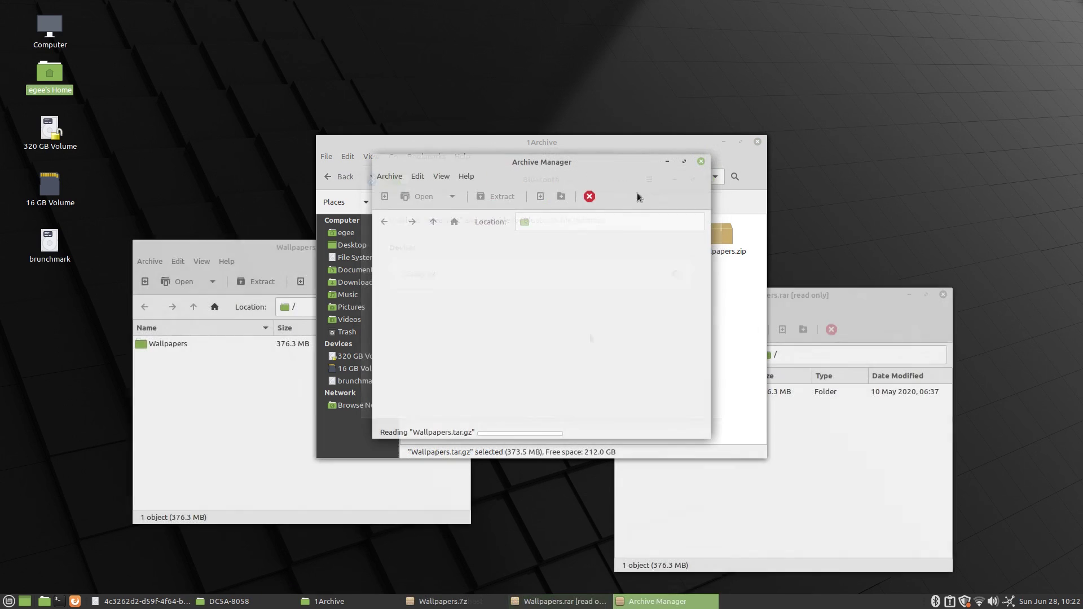
Open the Wallpapers.zip archive and arrange the archive windows across the top.
left_click_drag(617, 166, 313, 82)
double_click(720, 237)
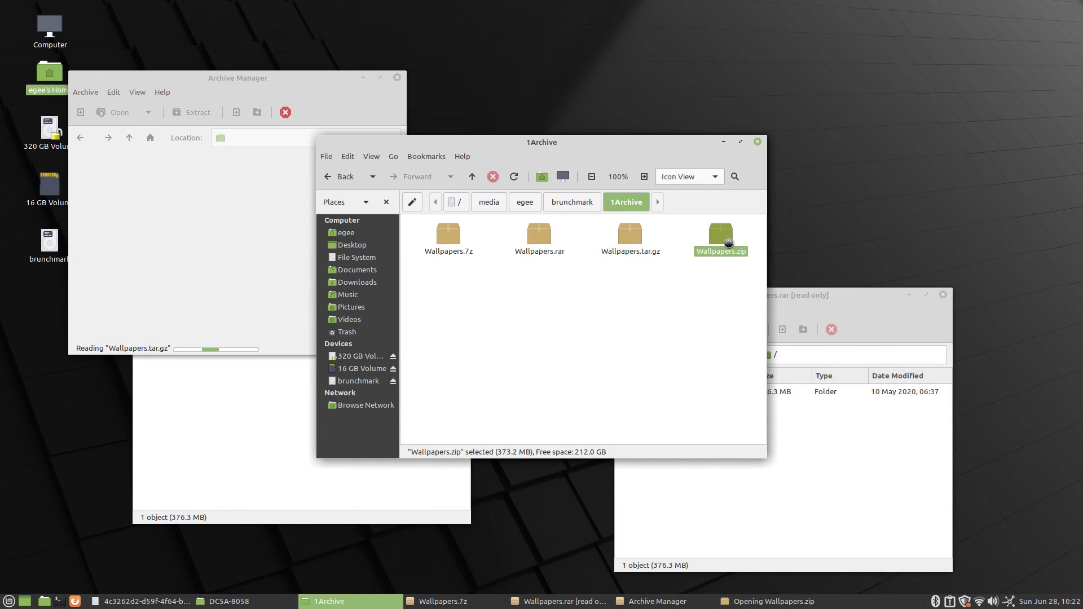
left_click_drag(540, 166, 798, 37)
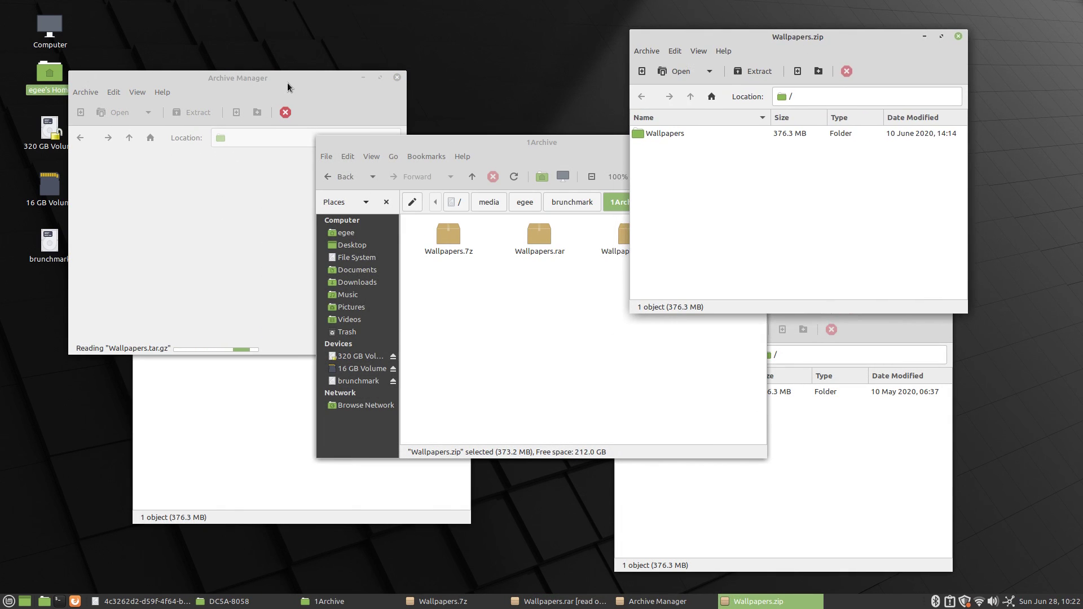
Go up to brunchmark, enter 2Audio and play all seven potg audio files.
left_click(617, 350)
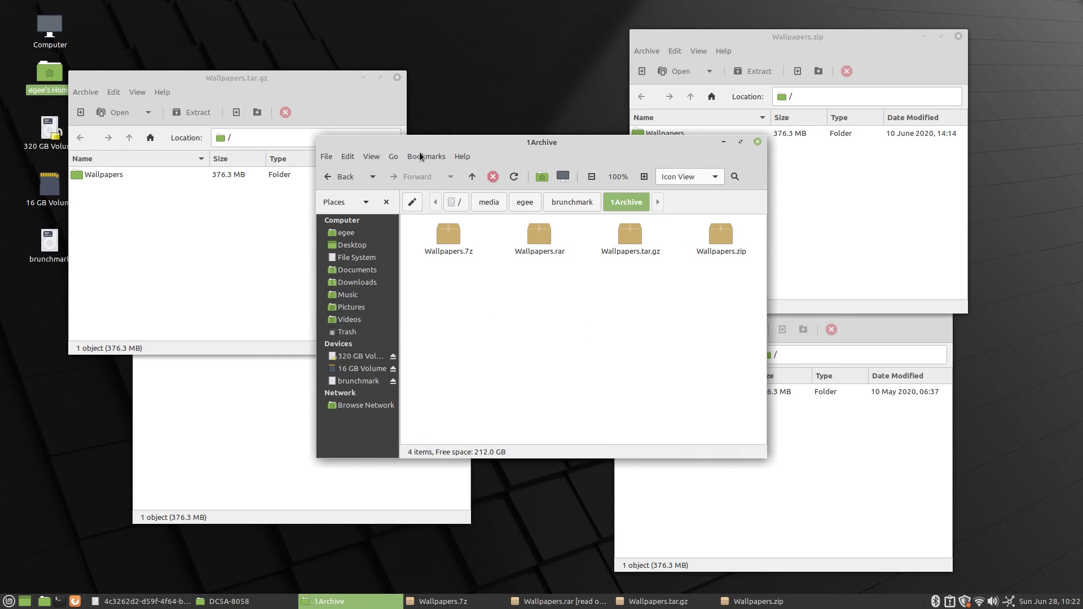
left_click(572, 201)
left_click(540, 237)
double_click(540, 247)
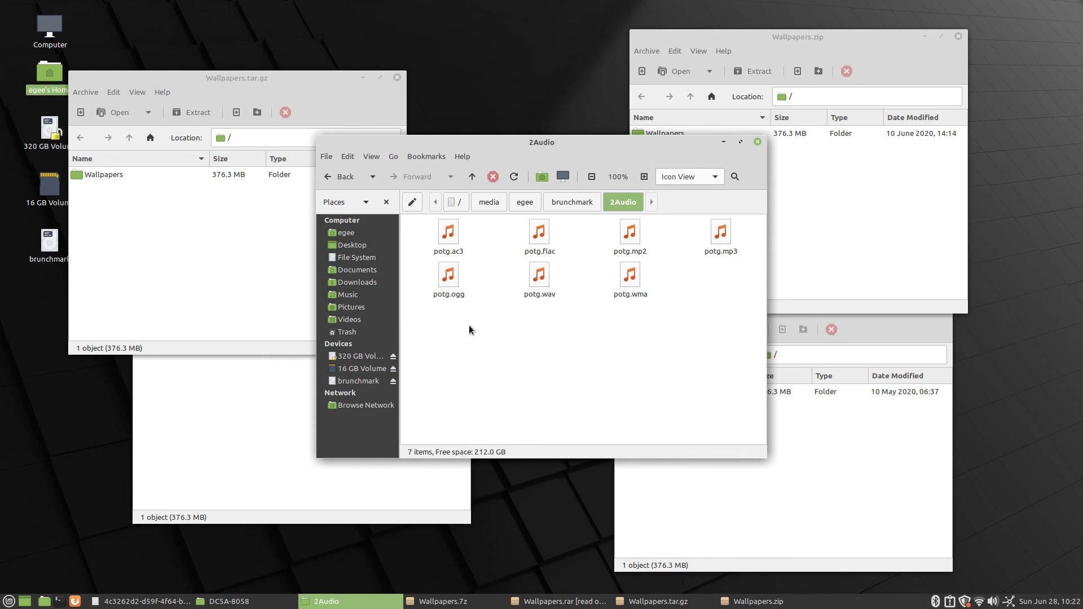
left_click_drag(742, 345, 404, 215)
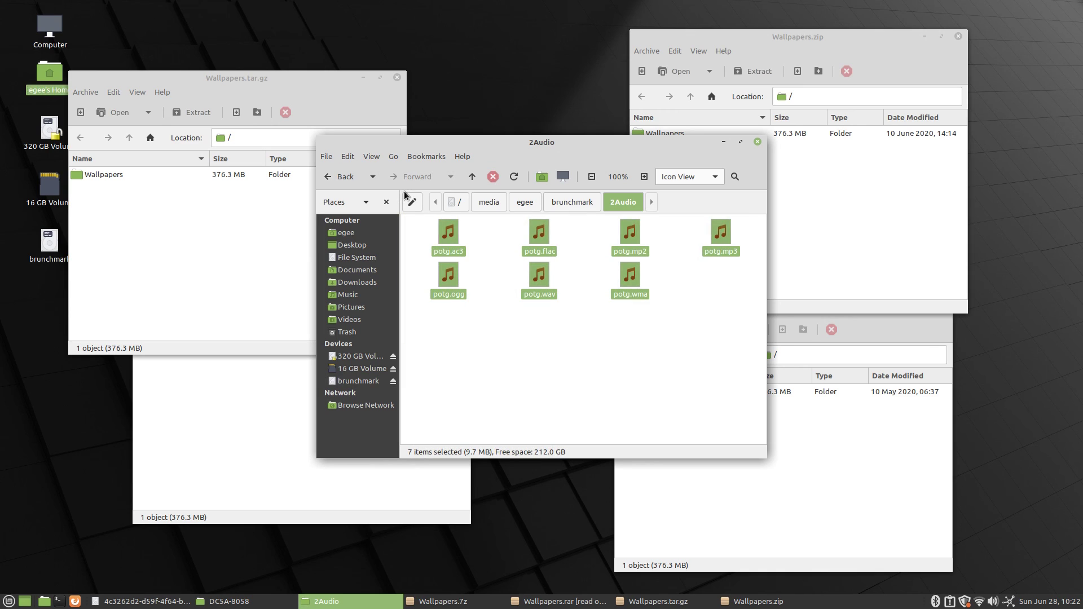
key("Return")
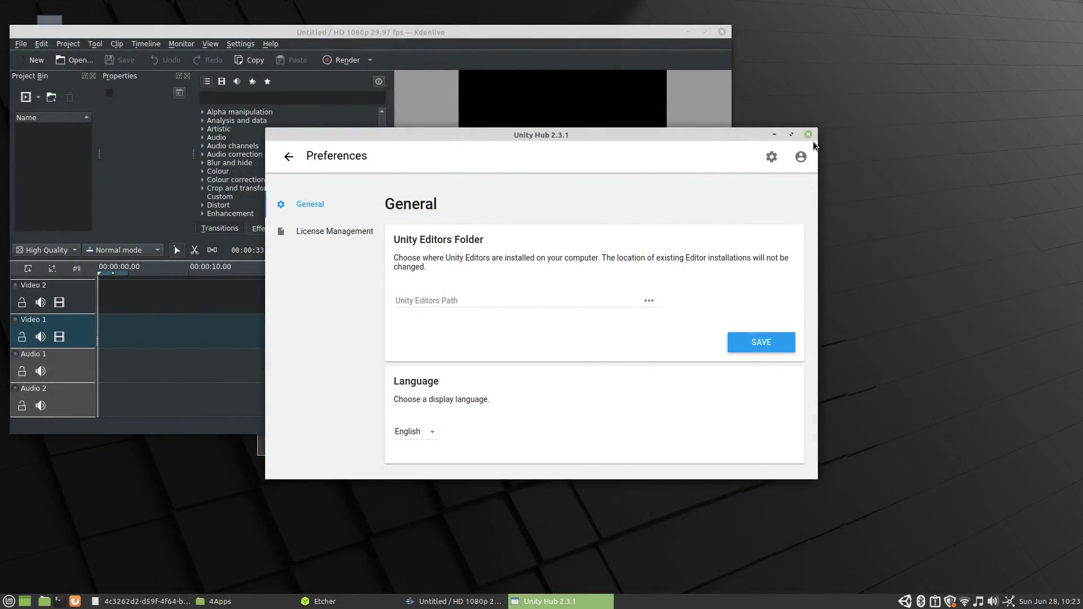
Close Unity Hub, Kdenlive and Etcher, then launch com.spotify.Client.flatpakref from the 4Apps folder.
left_click(808, 135)
left_click(722, 33)
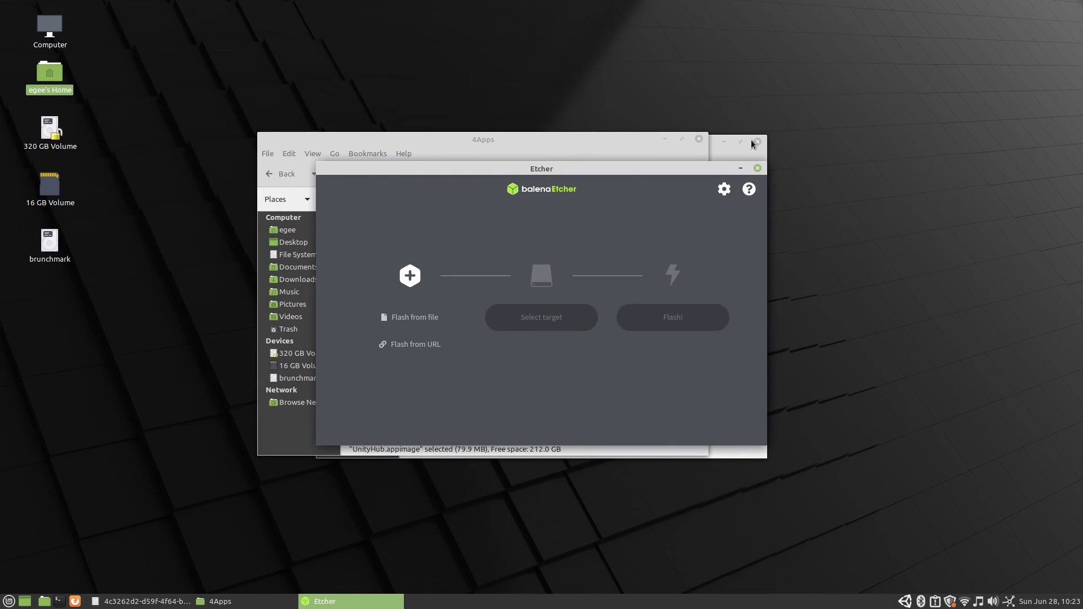
left_click(756, 169)
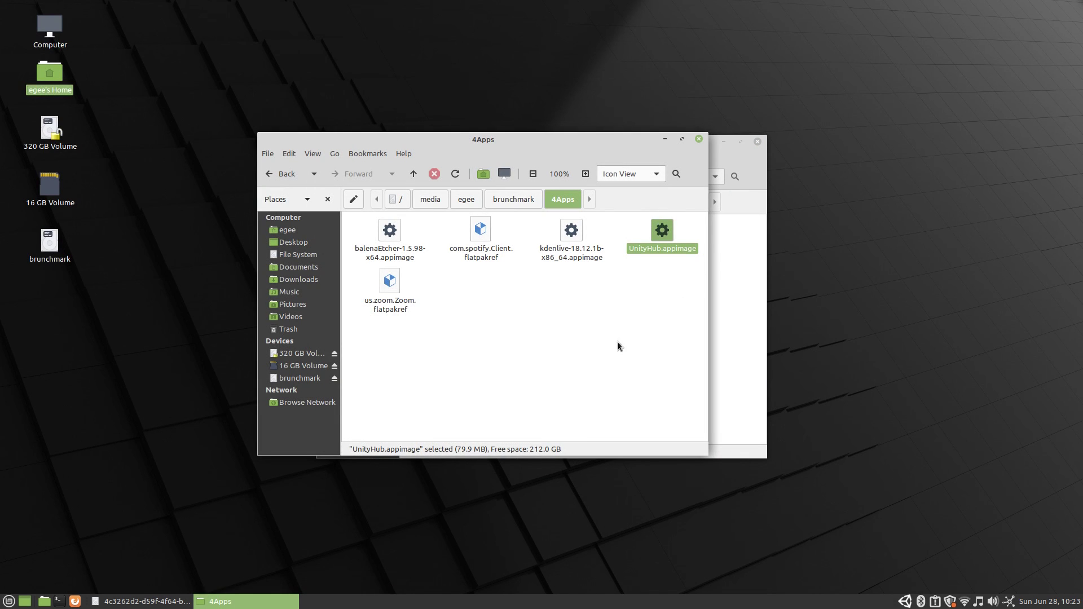
double_click(479, 243)
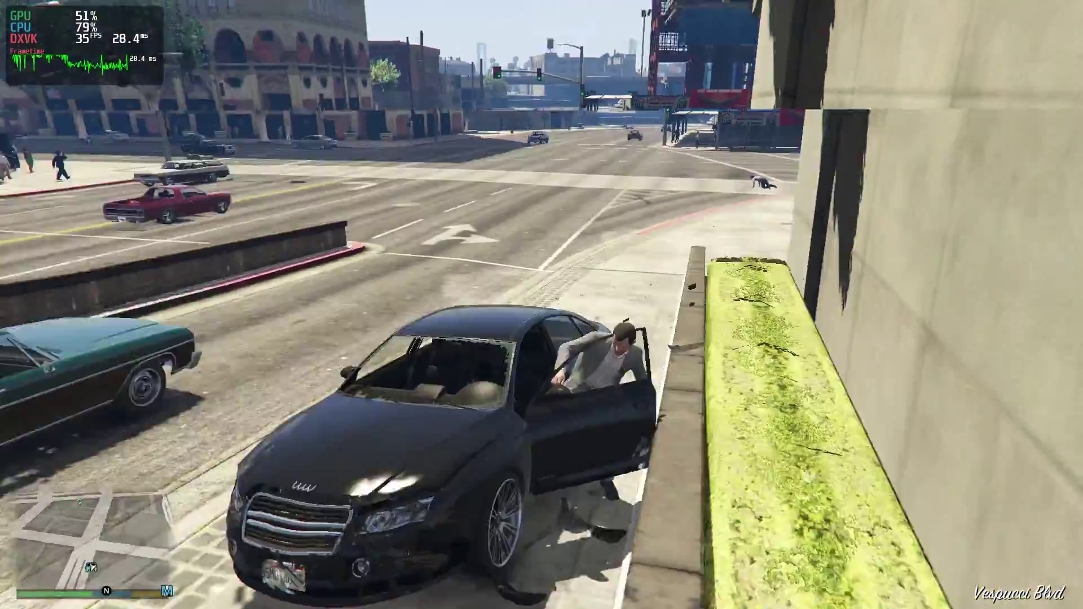
Exit the car, carjack the parked motorcycle and ride it away across the plaza.
key("w")
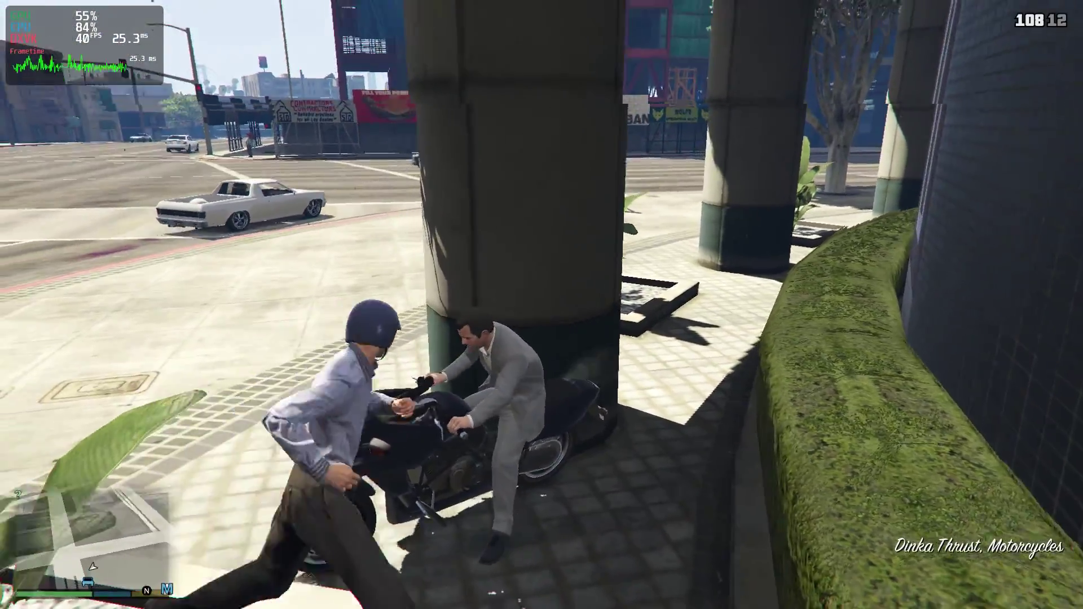
key("w")
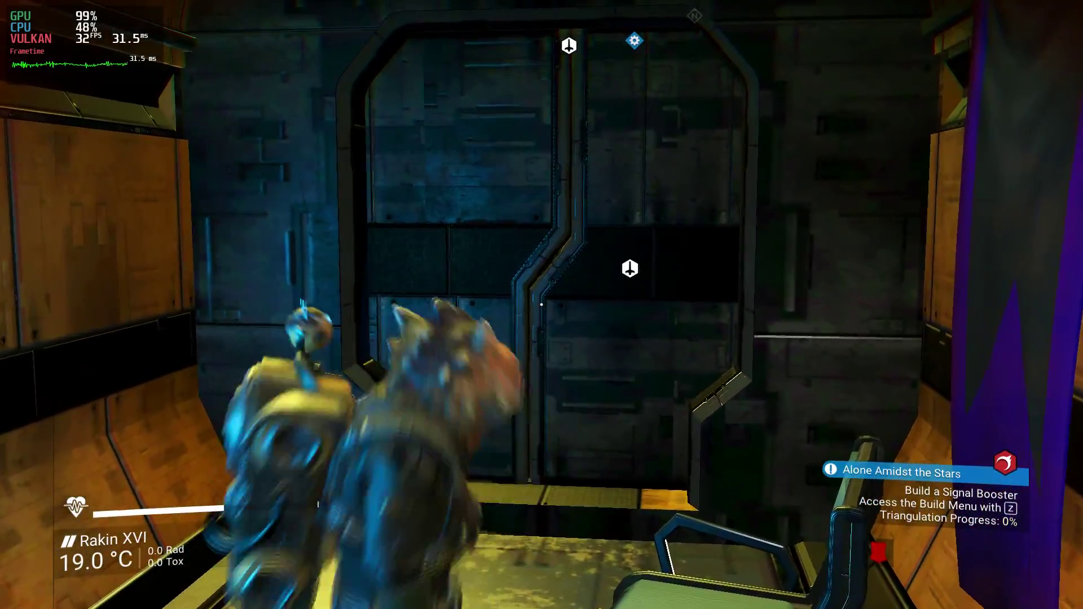
Walk out of the shelter, inspect the damaged machinery pod and review the mission log.
key("Escape")
key("w")
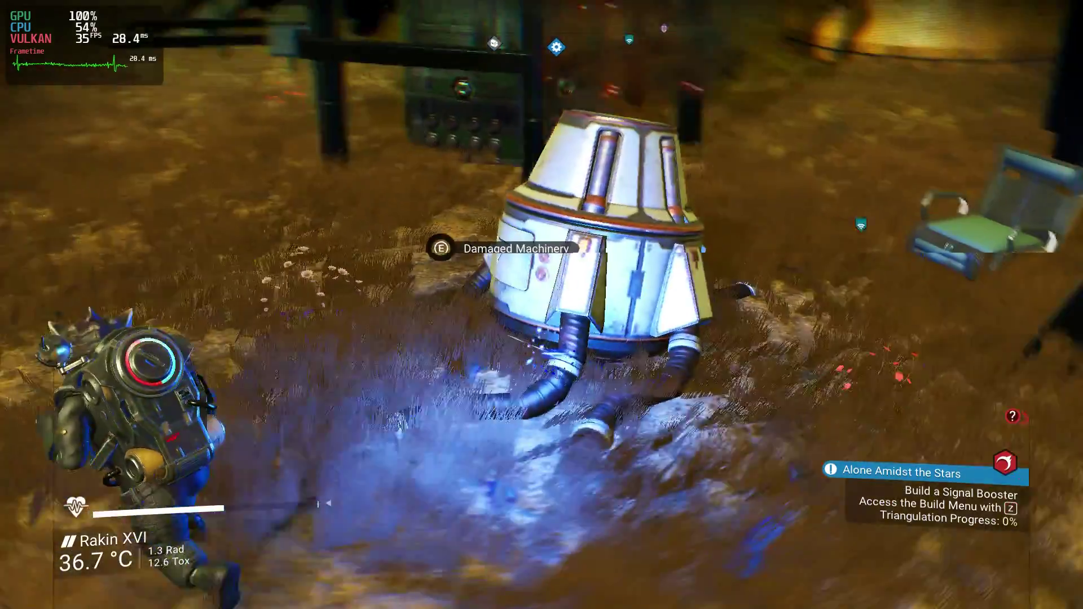
key("e")
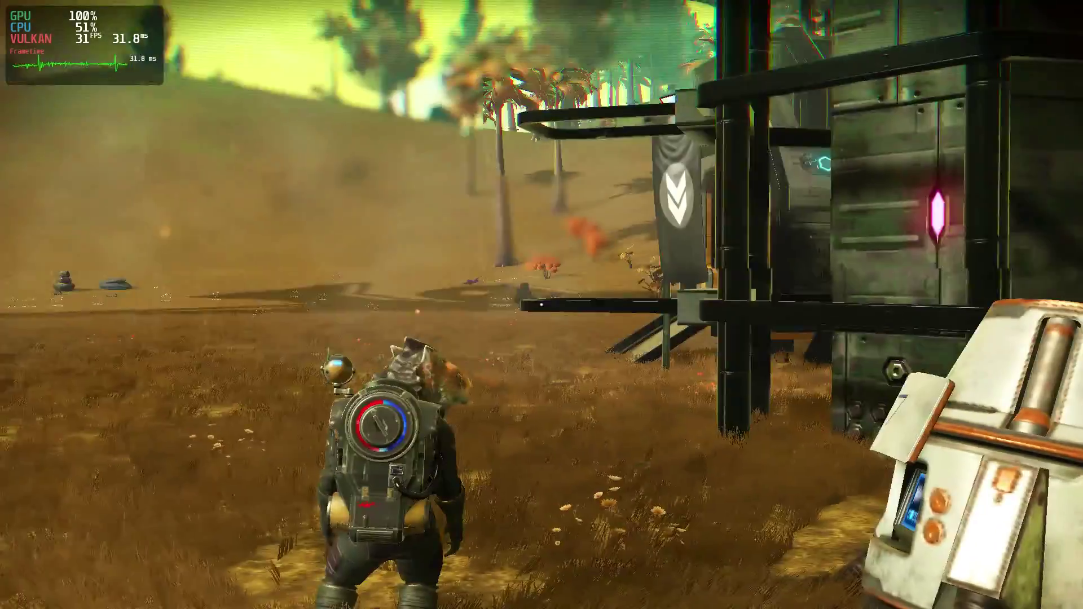
key("j")
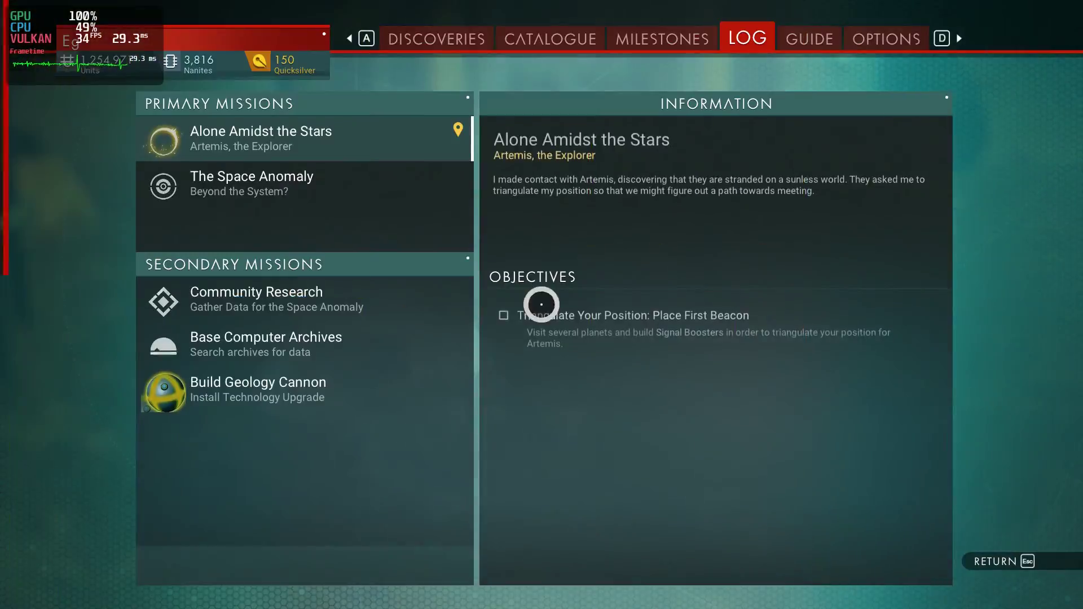
key("Escape")
Run past the base structures and out into the open field toward the trees.
key("w")
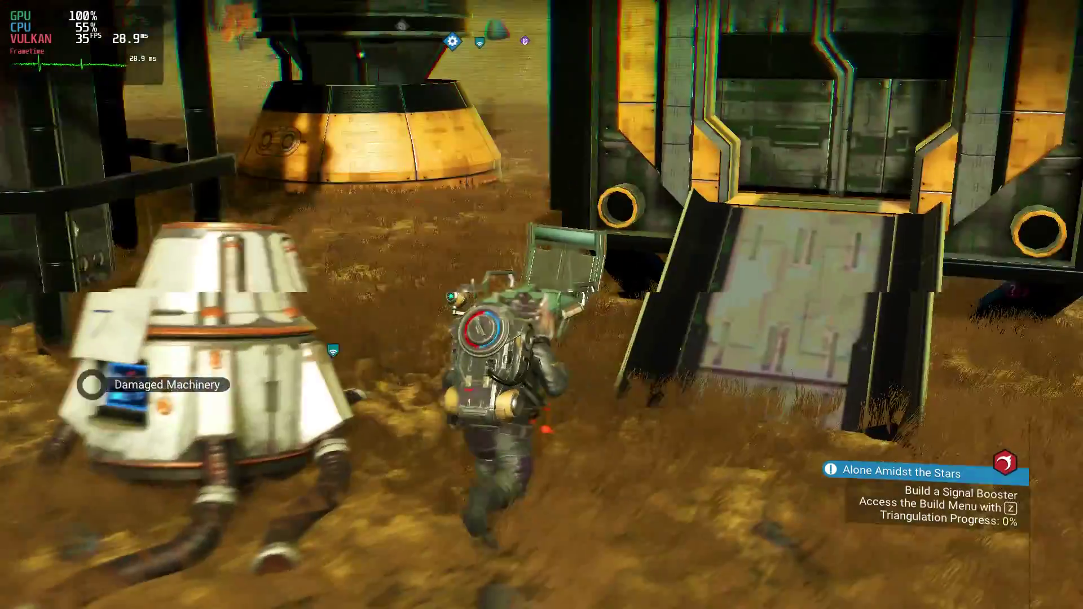
key("w")
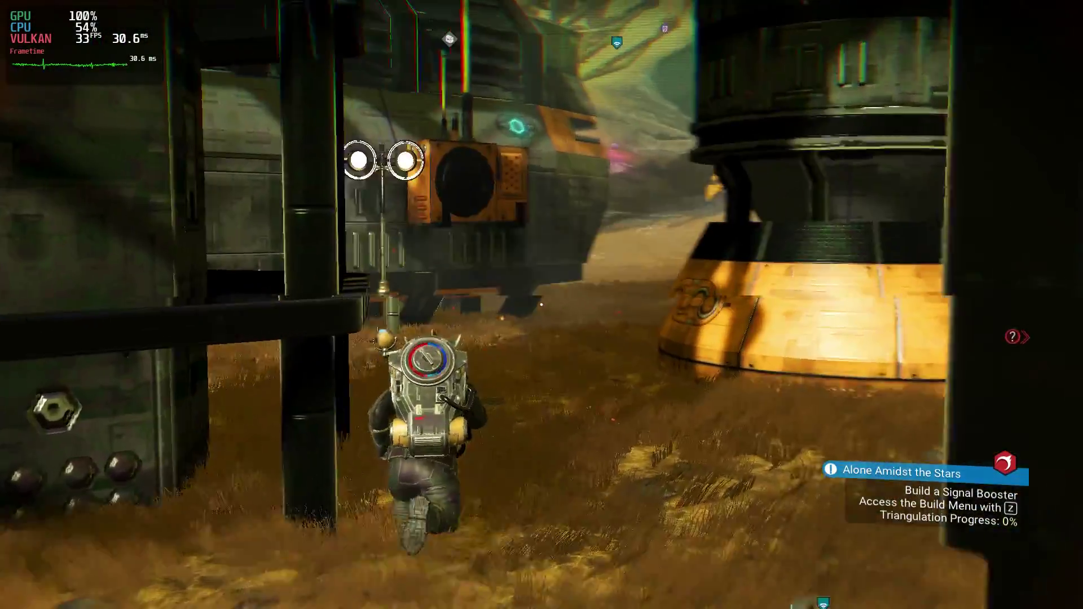
key("w")
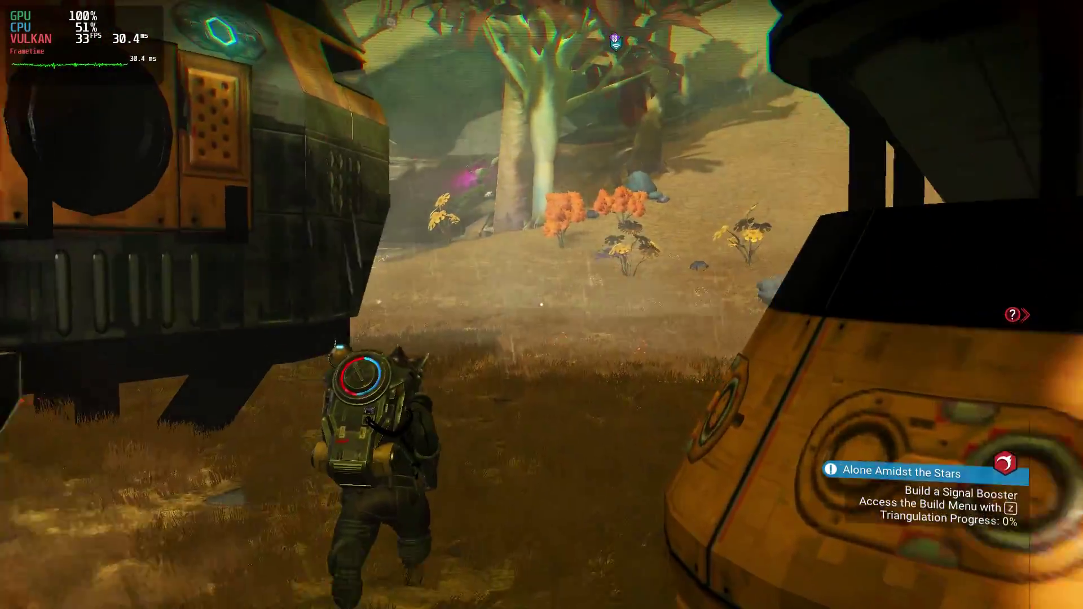
key("w")
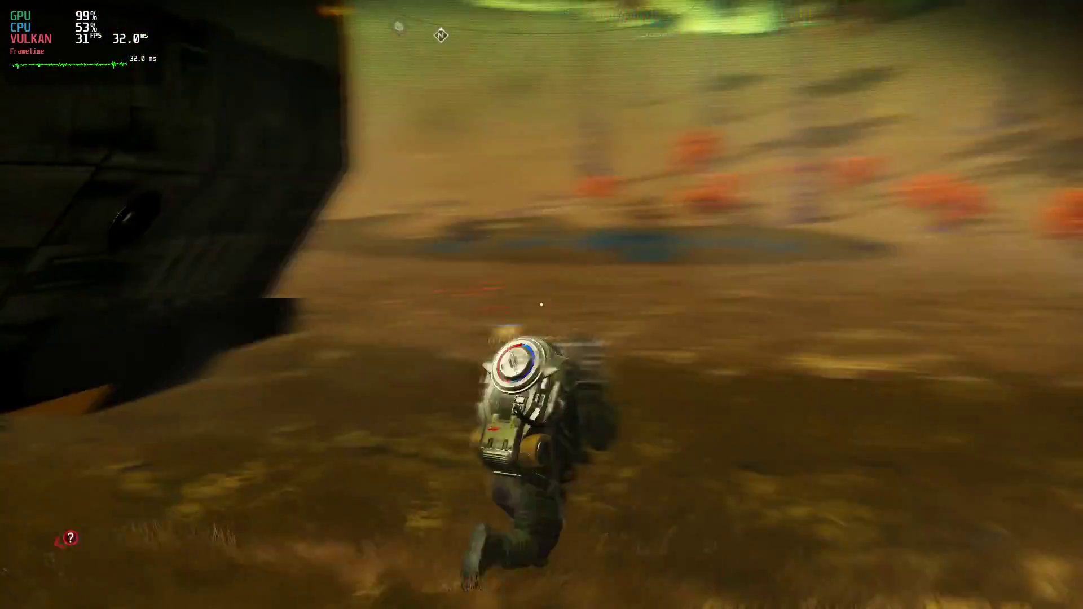
key("w")
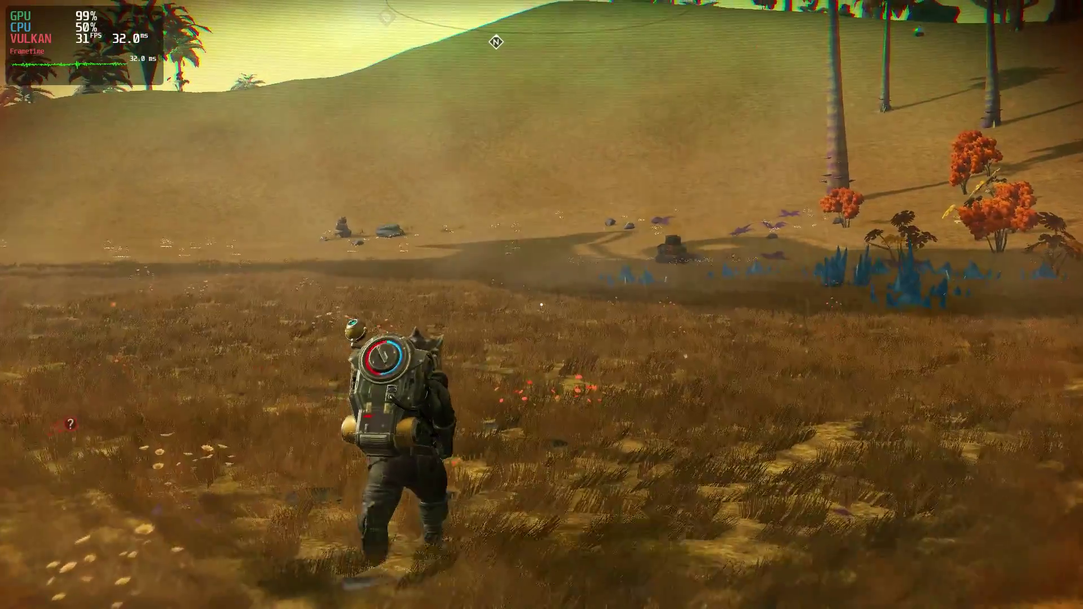
key("w")
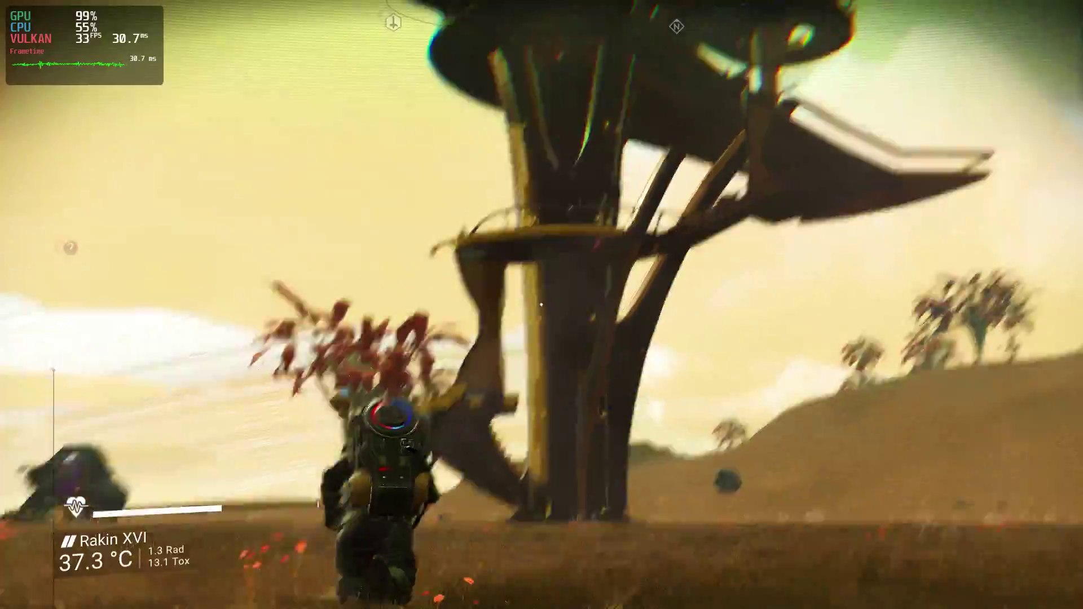
Run past the tower and the large ship's hull, then switch to the Analysis Visor to scan.
key("w")
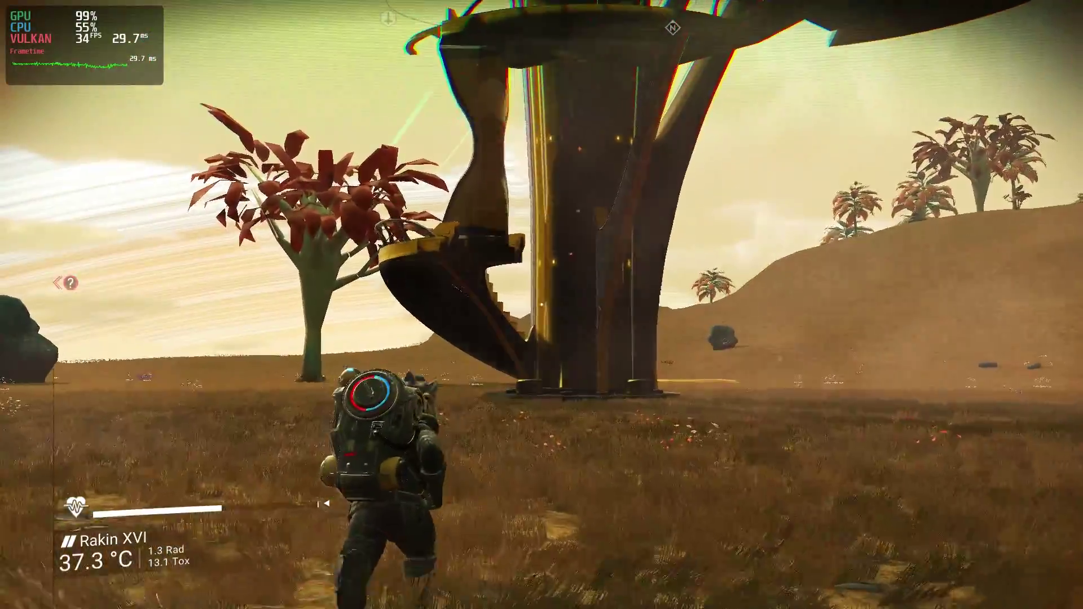
key("w")
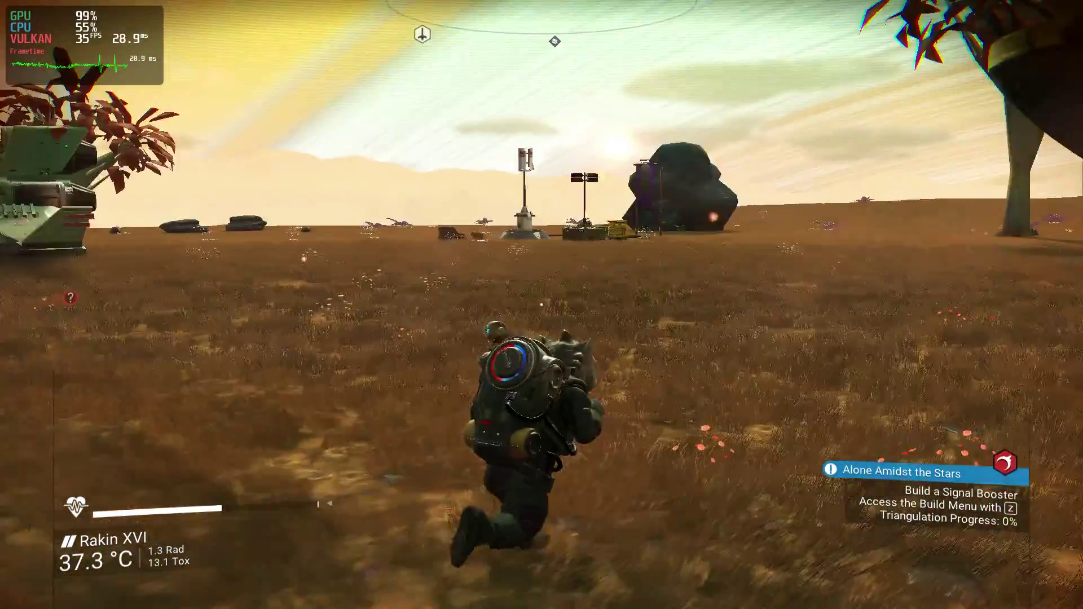
key("w")
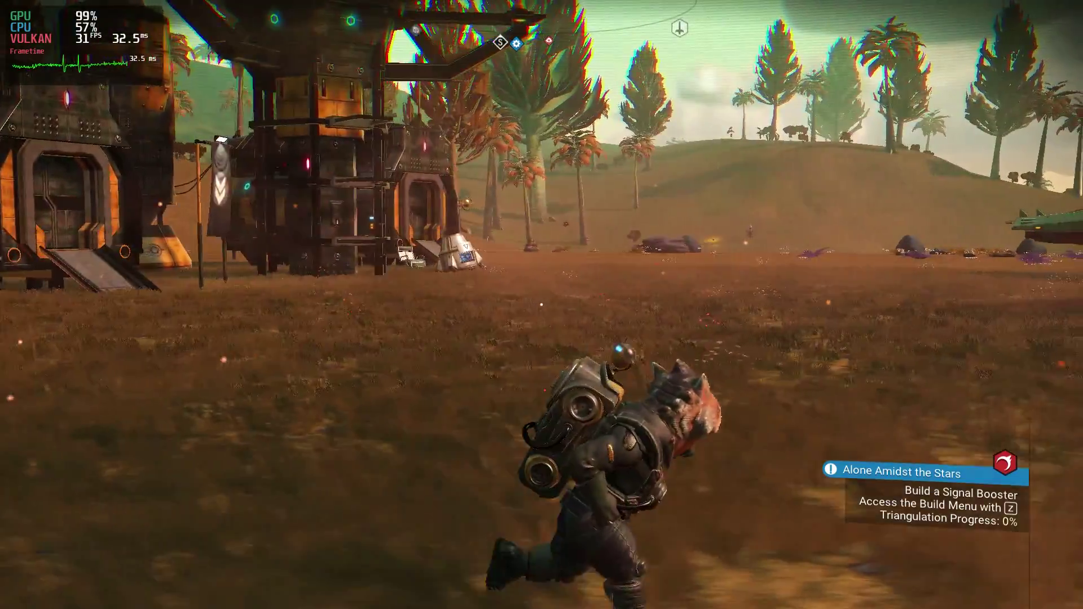
key("w")
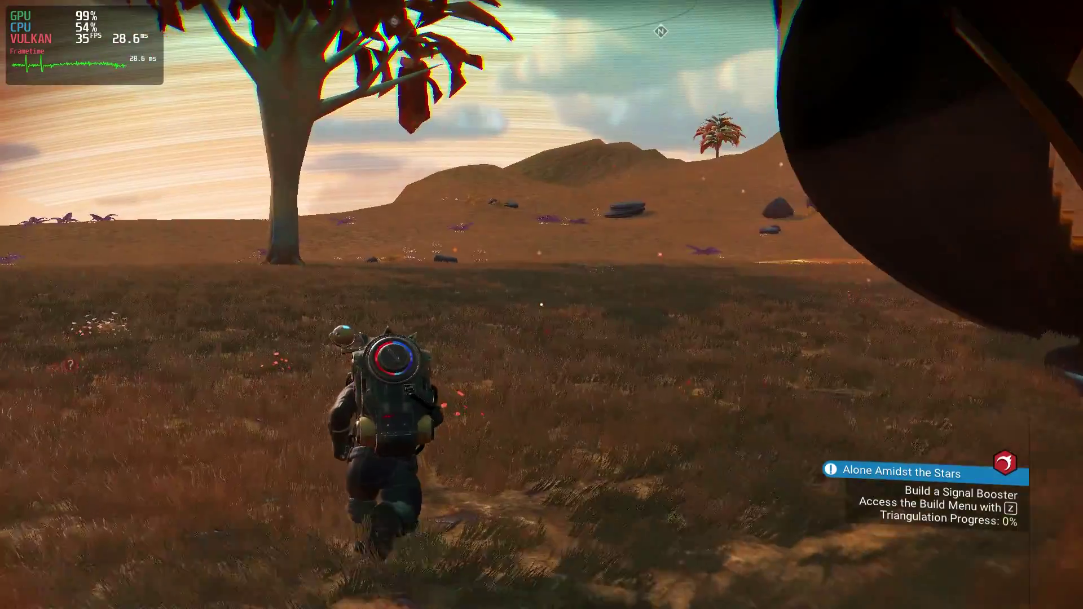
key("w")
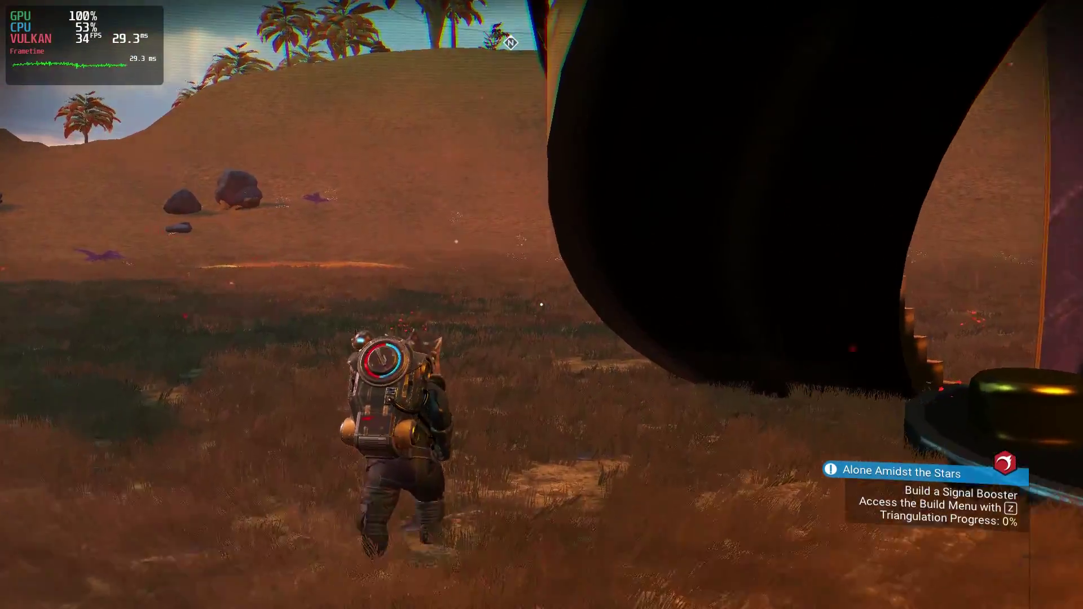
key("w")
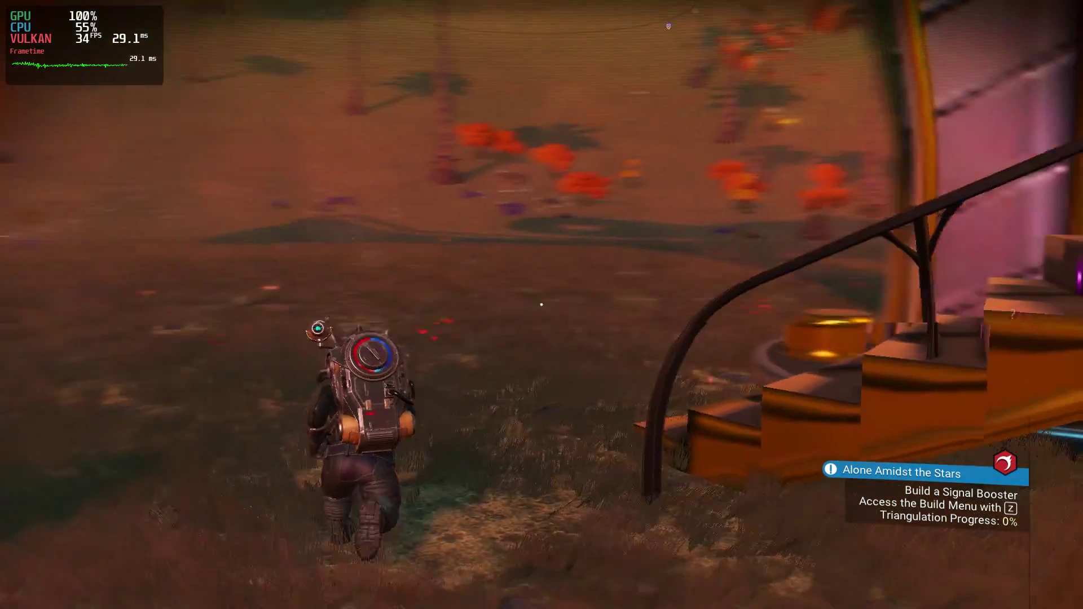
key("f")
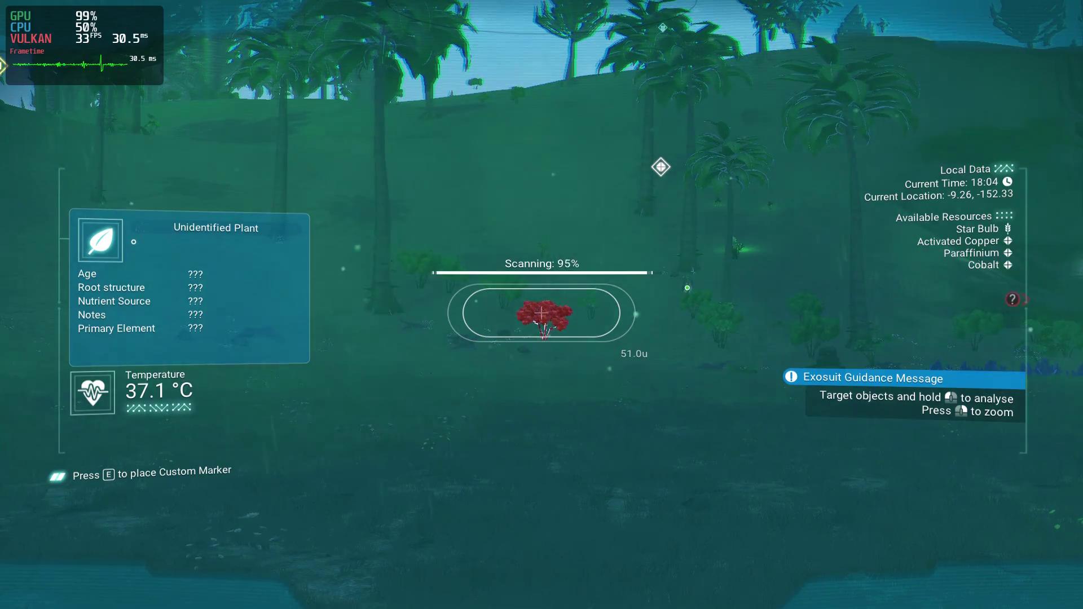
Leave the Analysis Visor, sprint to the Antique Starfighter, board it and fly off over the hills.
key("f")
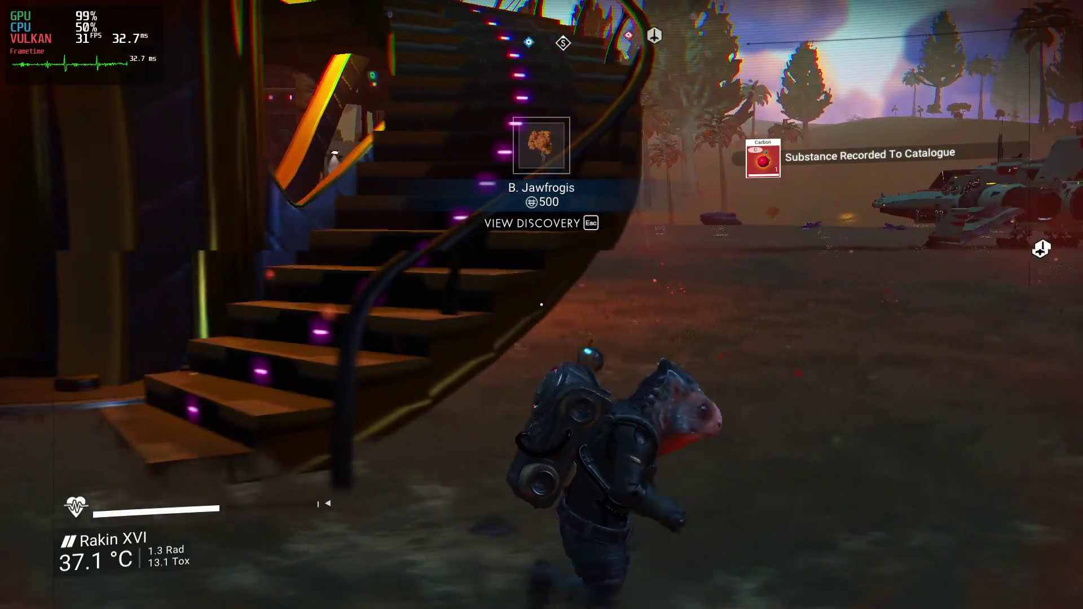
key("w")
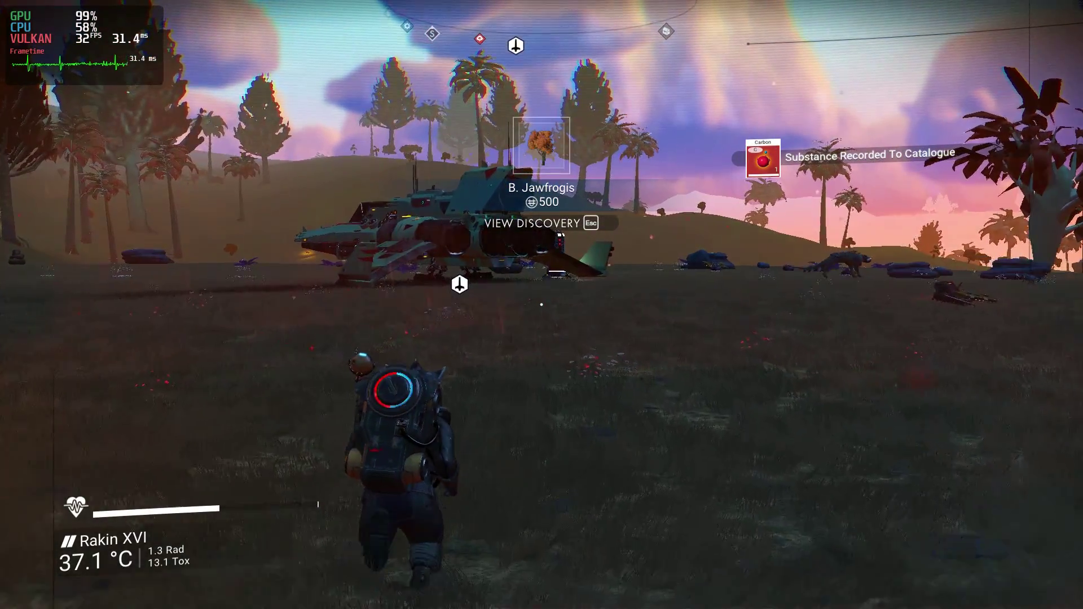
key("shift")
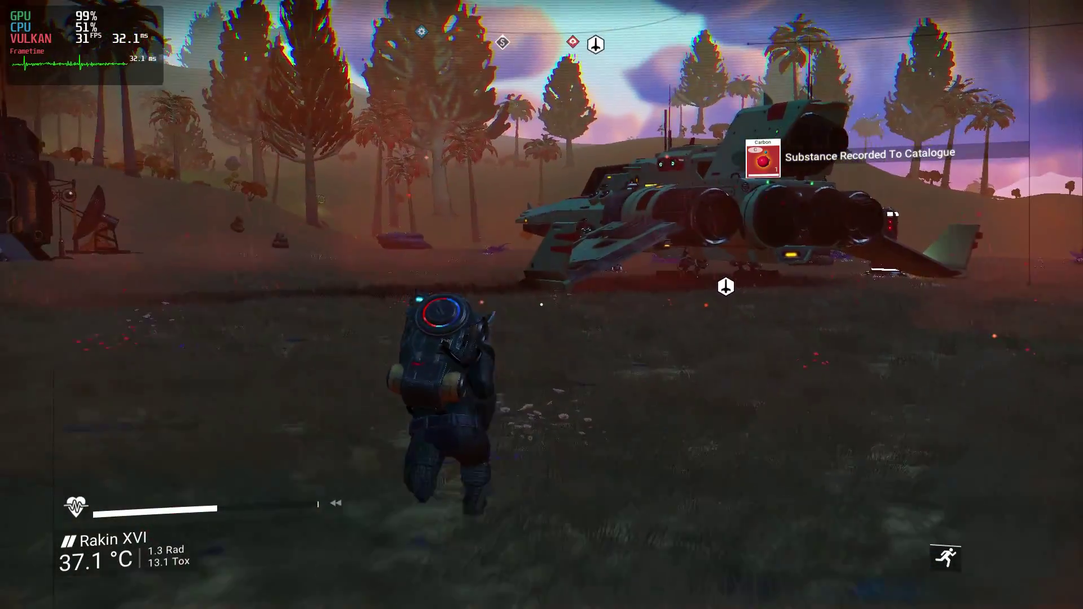
key("w")
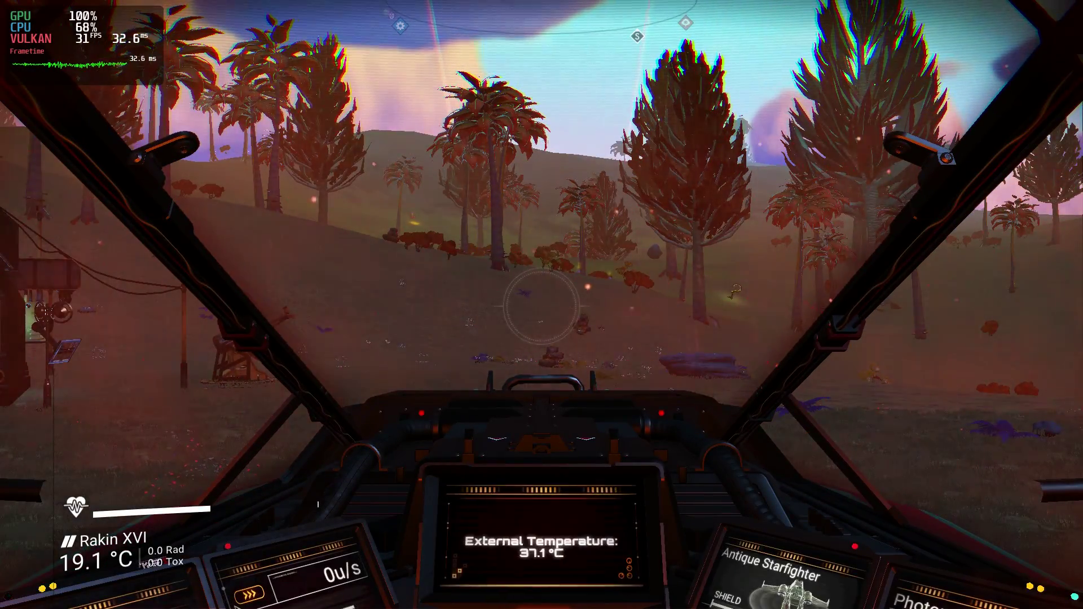
key("space")
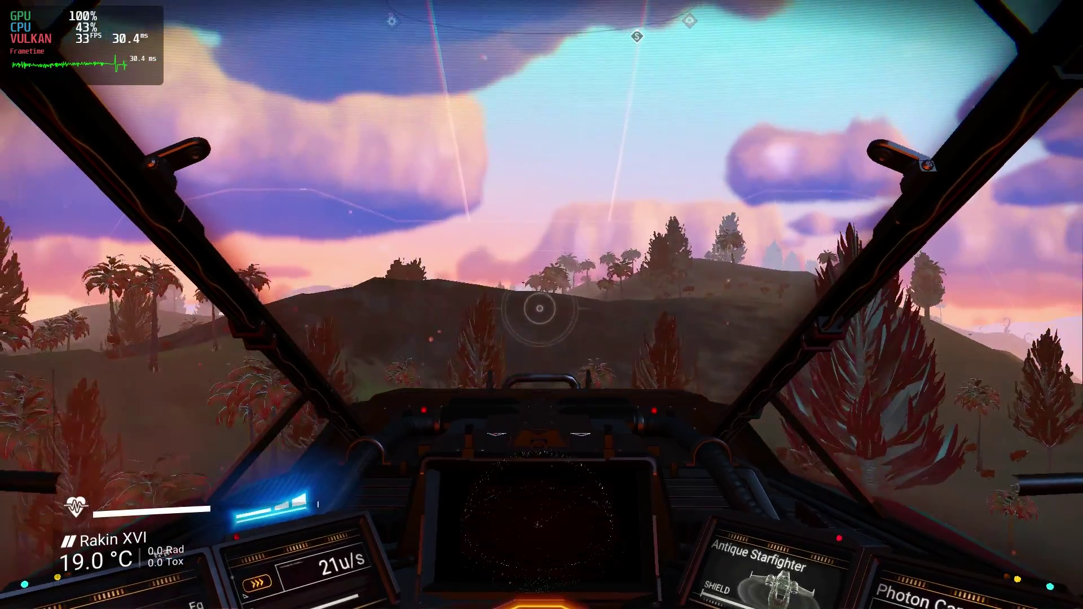
key("w")
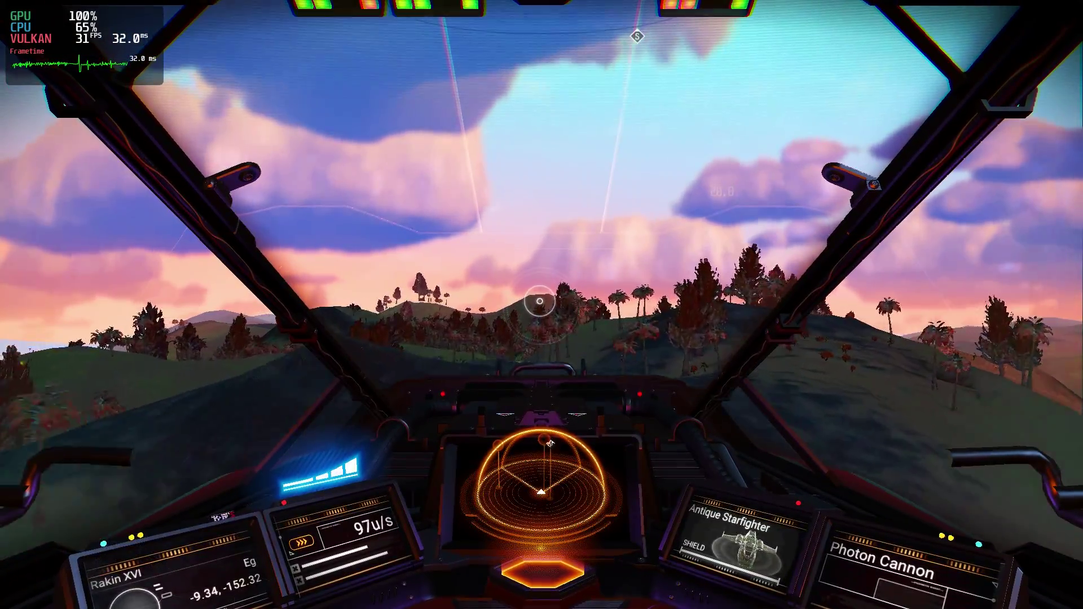